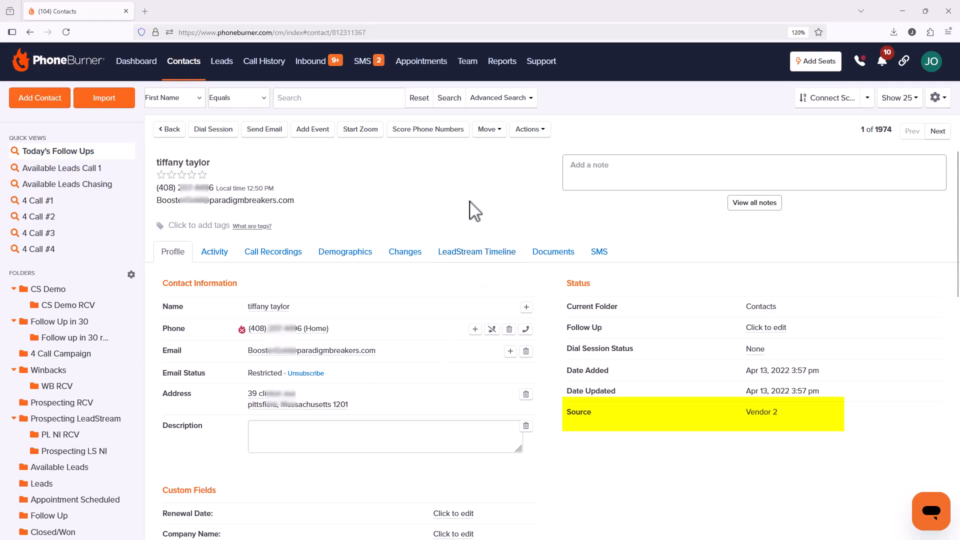
Open the standard Leads by Source report in the Reports area.
{"action": "left_click", "coordinate": [497, 69]}
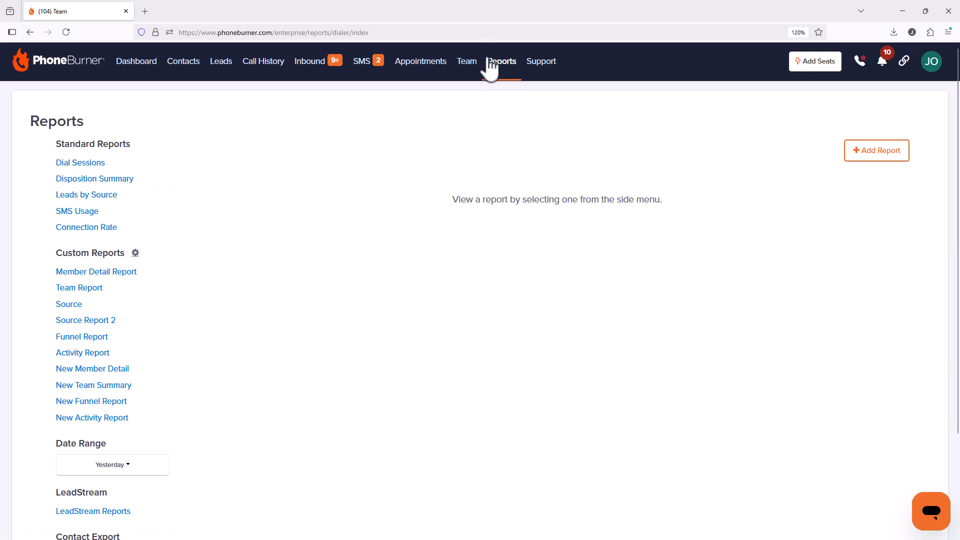
{"action": "left_click", "coordinate": [95, 198]}
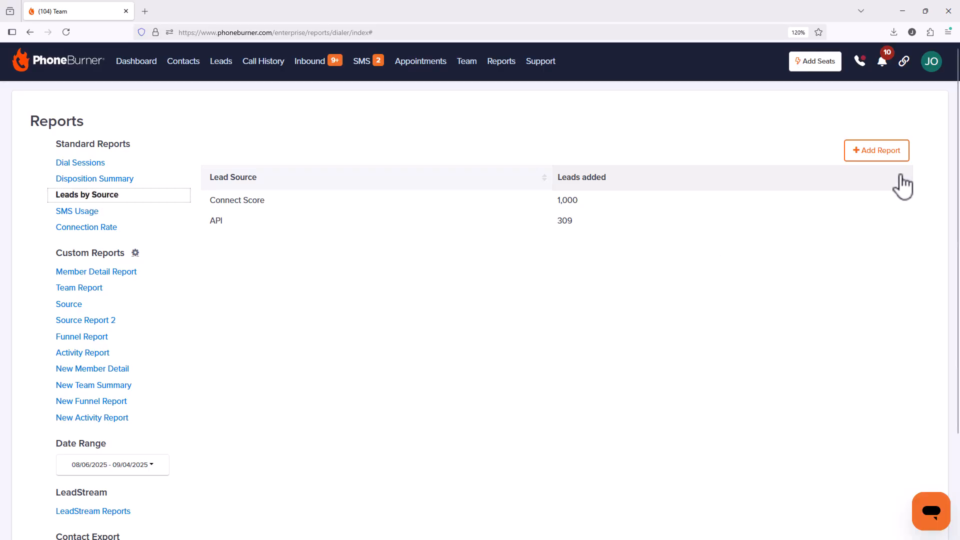
Start a new custom report and name it "New Source Report", leaving the description empty.
{"action": "left_click", "coordinate": [893, 157]}
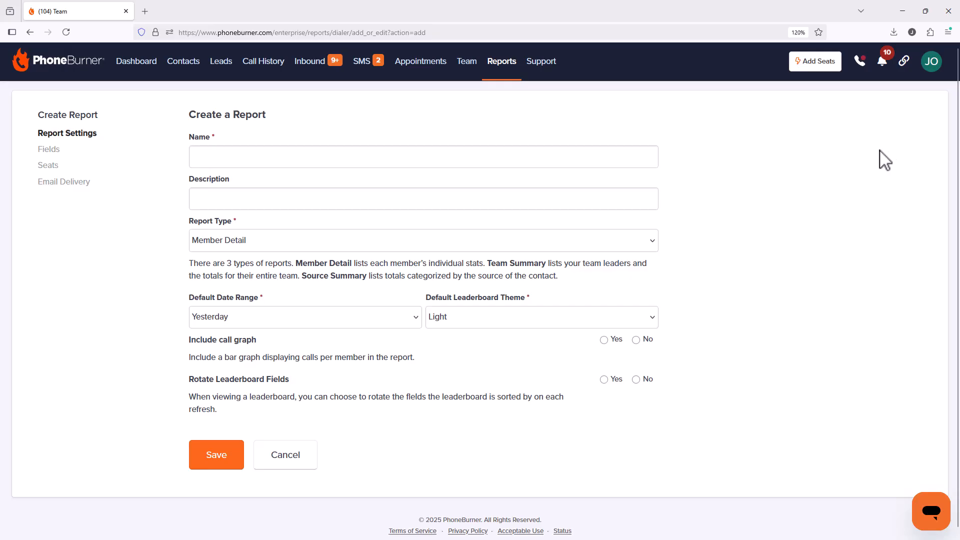
{"action": "left_click", "coordinate": [284, 165]}
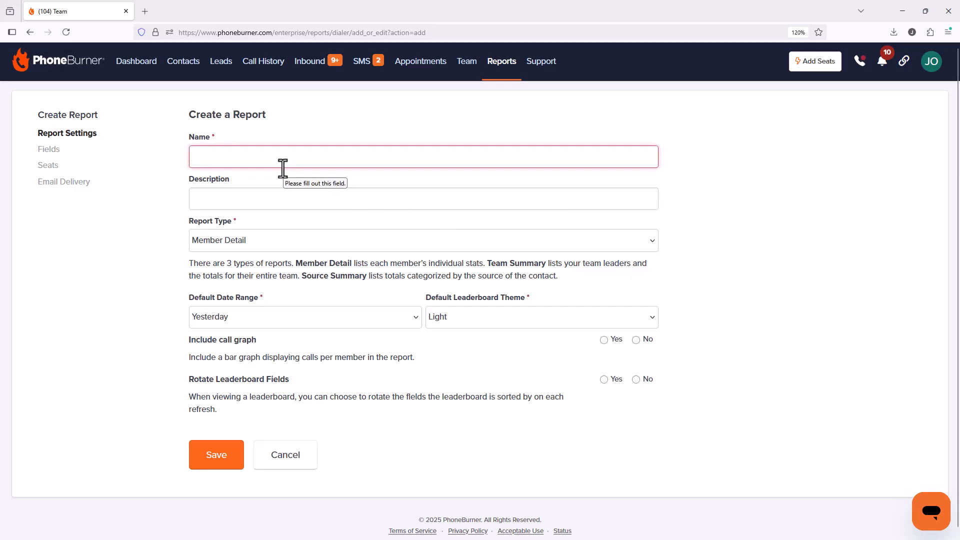
{"action": "type", "text": "New Source "}
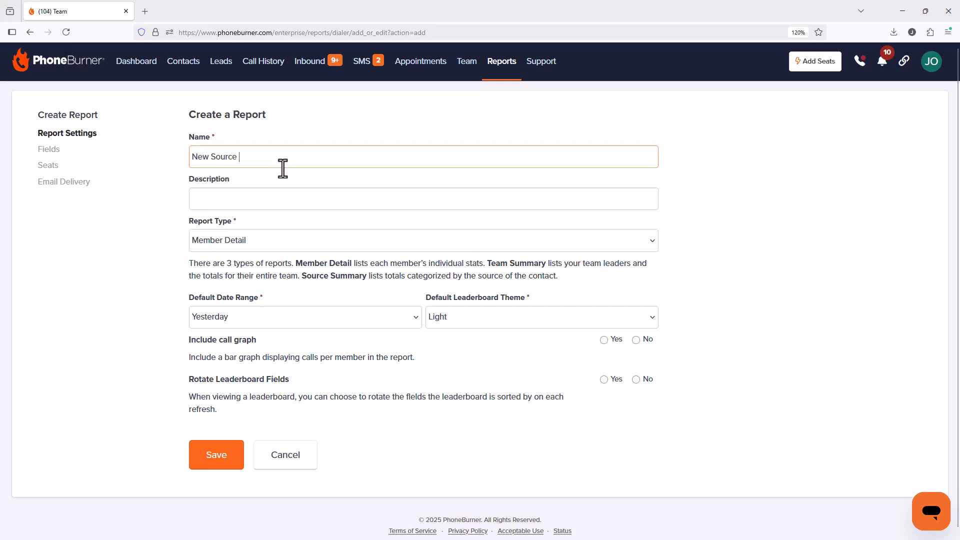
{"action": "type", "text": "Report"}
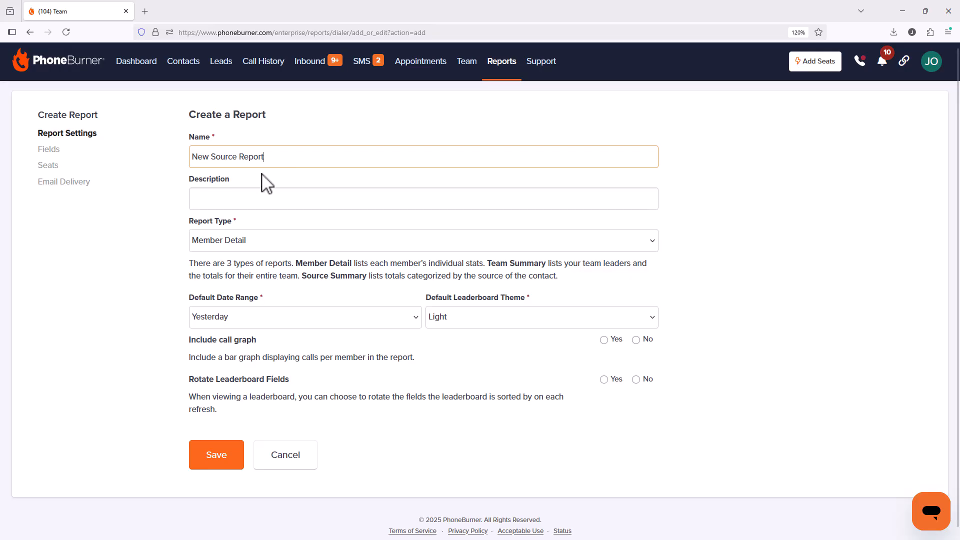
{"action": "left_click", "coordinate": [251, 205]}
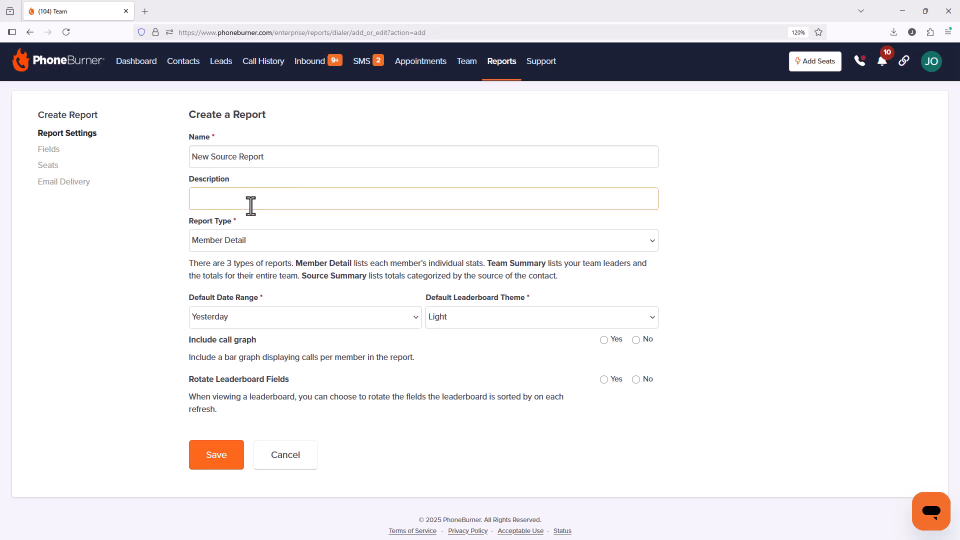
{"action": "scroll", "coordinate": [282, 222], "scroll_direction": "down", "scroll_amount": 1}
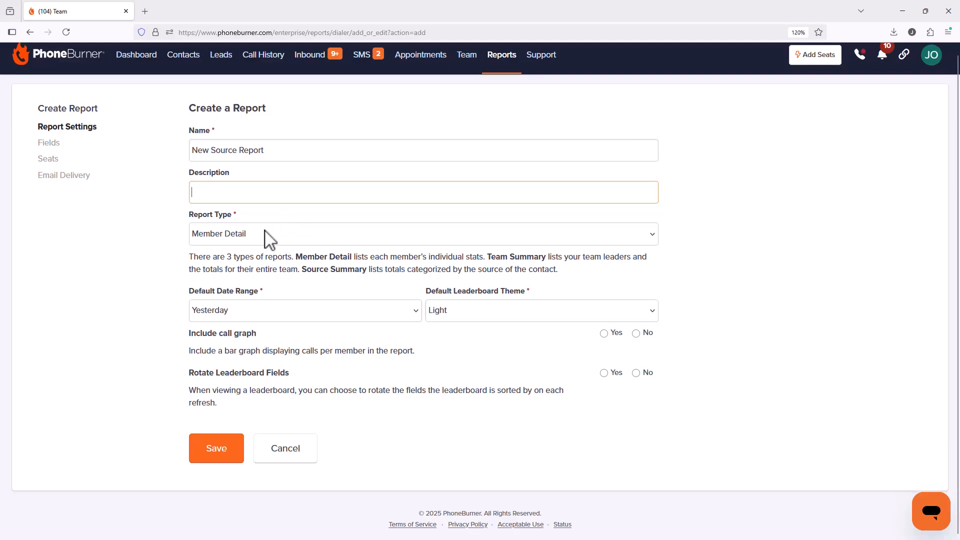
Set the report type to Source Summary and the default date range to Last 365 days, and save the report.
{"action": "left_click", "coordinate": [267, 240]}
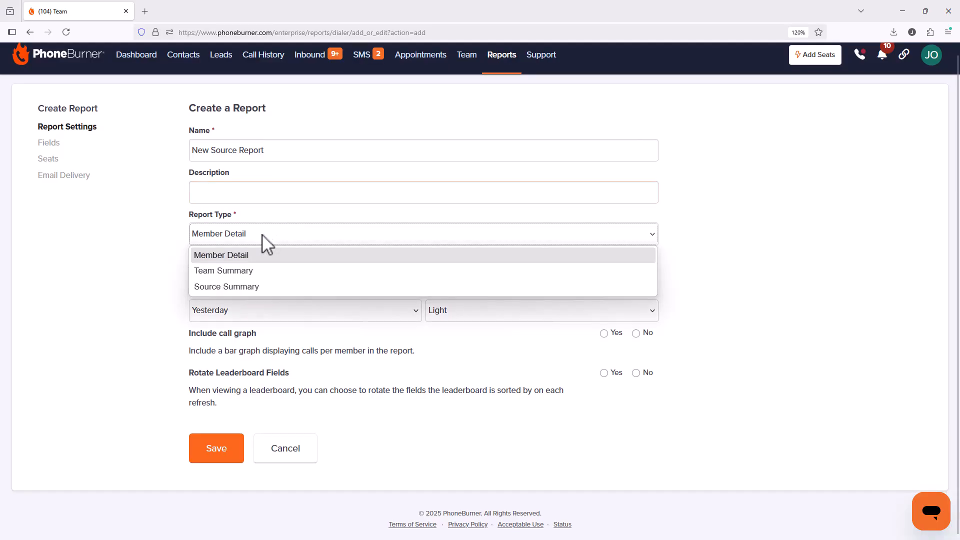
{"action": "left_click", "coordinate": [246, 285]}
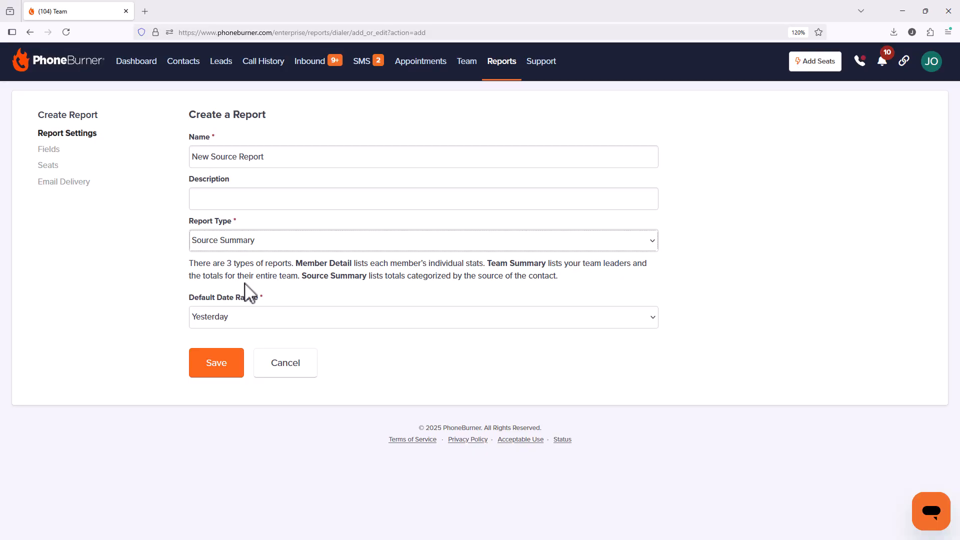
{"action": "left_click", "coordinate": [224, 319]}
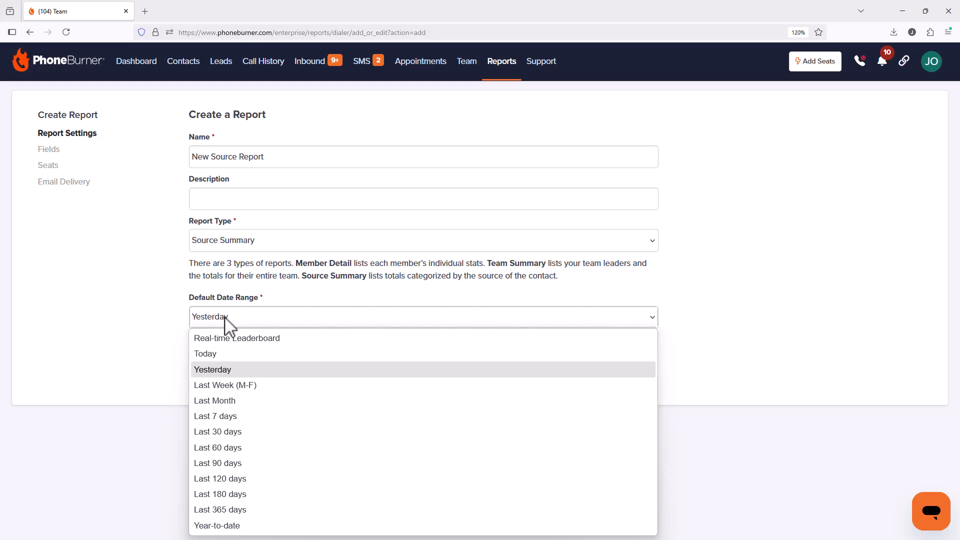
{"action": "left_click", "coordinate": [253, 512]}
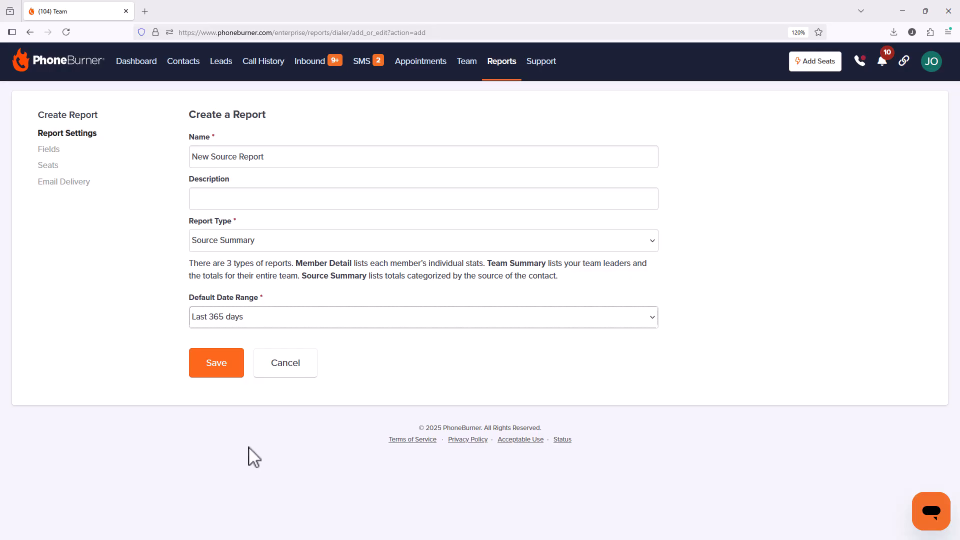
{"action": "left_click", "coordinate": [226, 370]}
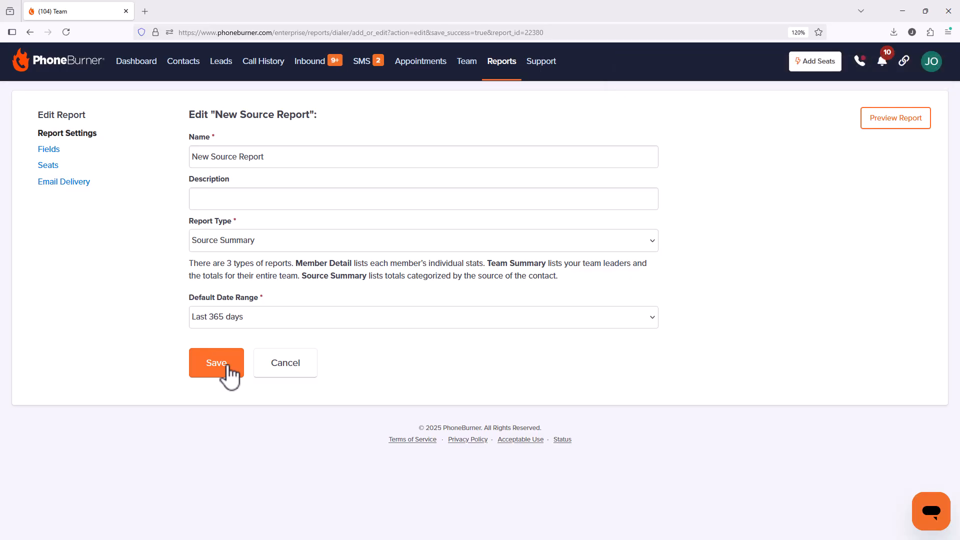
Permanently remove the Emails field from the report's fields.
{"action": "left_click", "coordinate": [58, 161]}
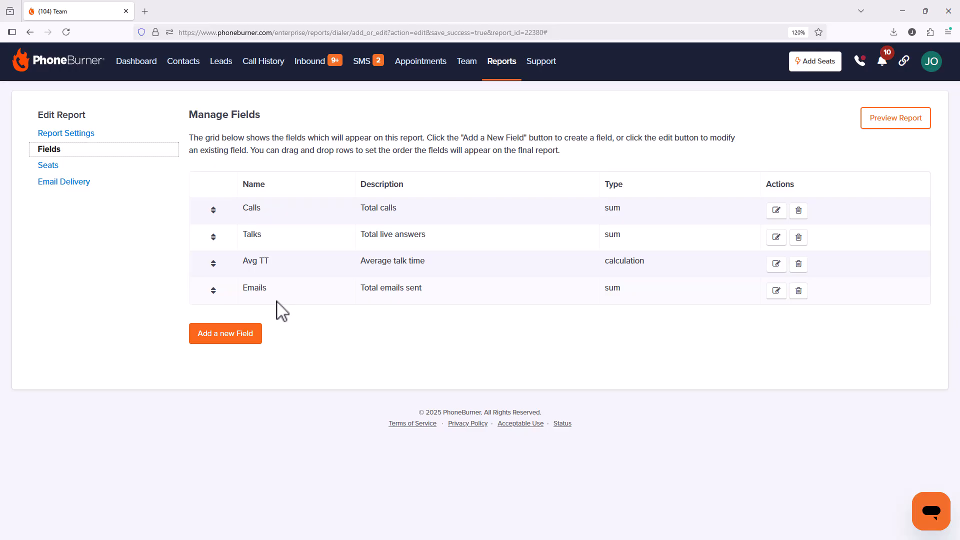
{"action": "left_click", "coordinate": [798, 292]}
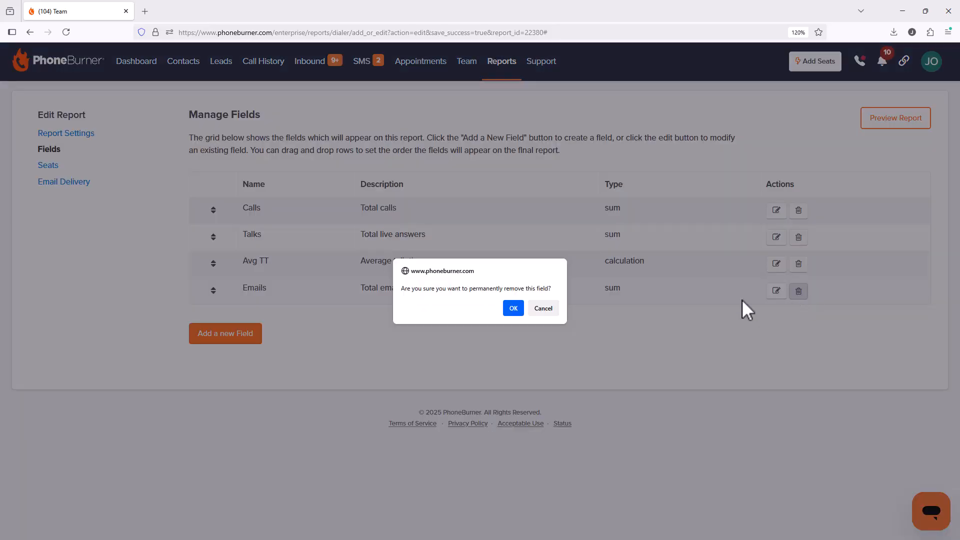
{"action": "left_click", "coordinate": [510, 310]}
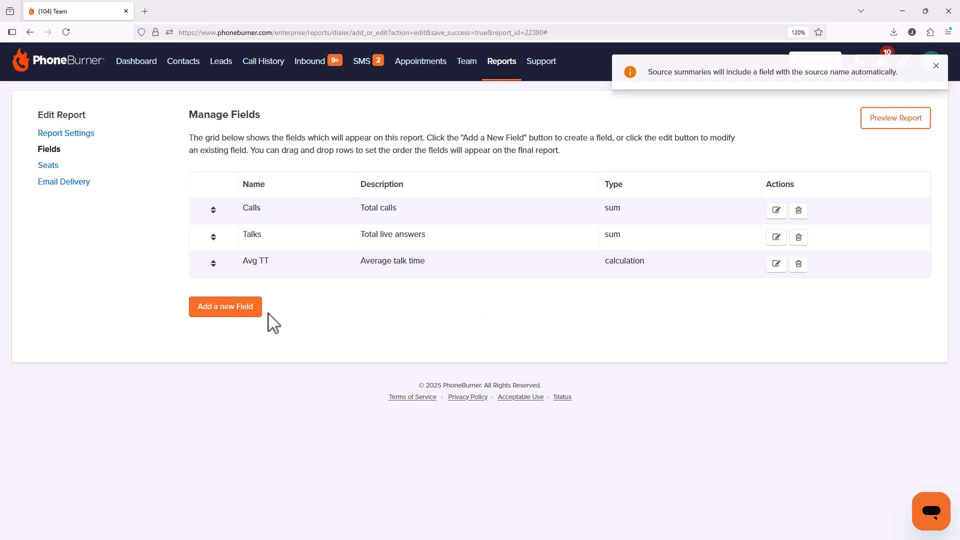
Add a report field labelled "Apt's" of type Disposition with the status Booked appointment, and save it.
{"action": "left_click", "coordinate": [245, 312]}
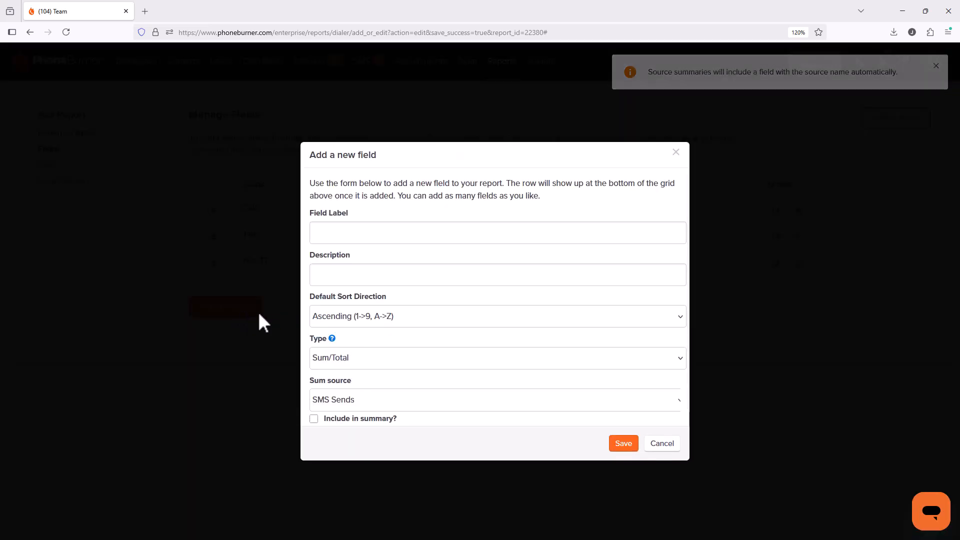
{"action": "scroll", "coordinate": [387, 344], "scroll_direction": "down", "scroll_amount": 1}
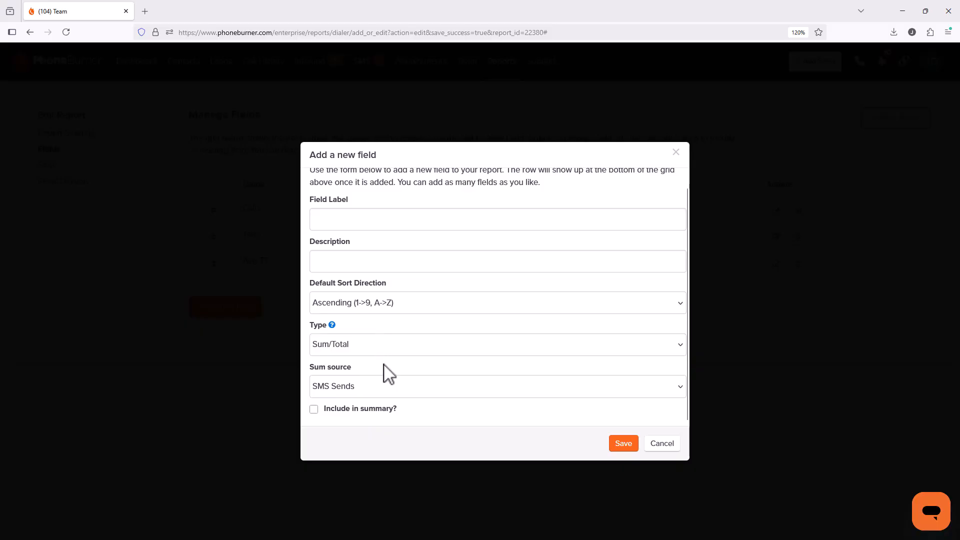
{"action": "left_click", "coordinate": [338, 350]}
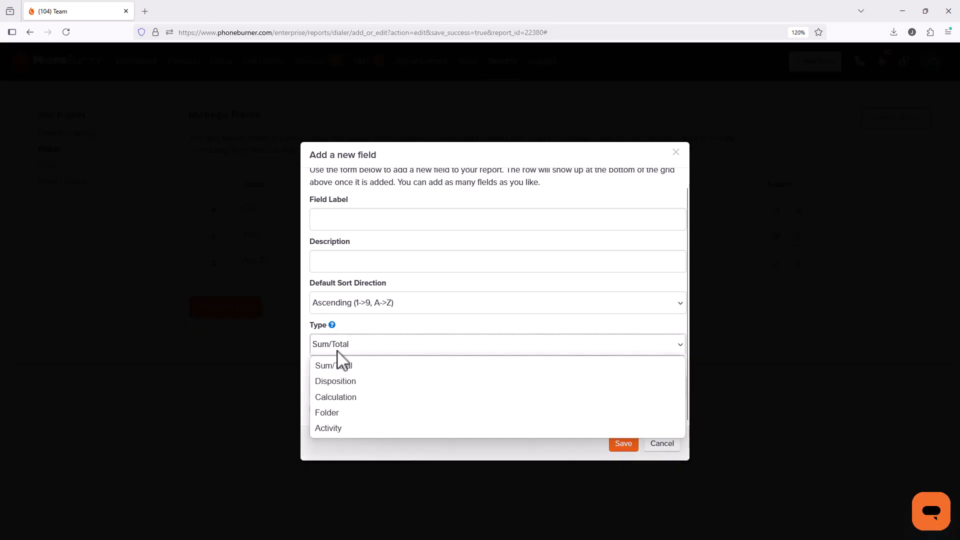
{"action": "left_click", "coordinate": [336, 382]}
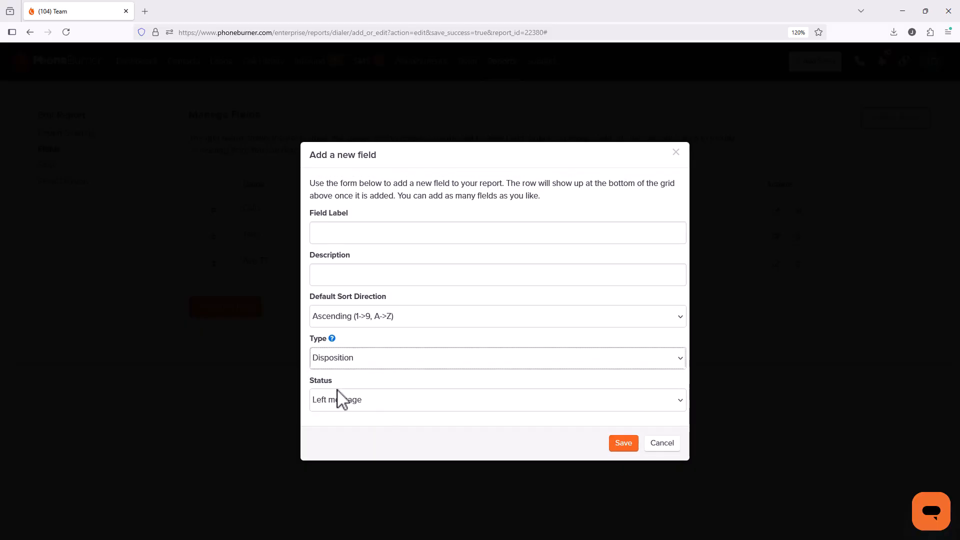
{"action": "left_click", "coordinate": [339, 399]}
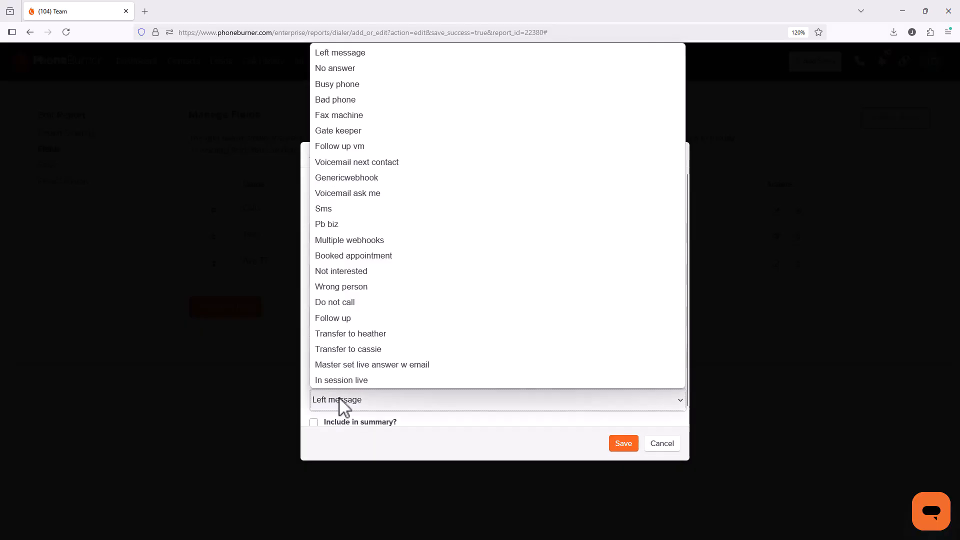
{"action": "left_click", "coordinate": [357, 255]}
{"action": "left_click", "coordinate": [358, 231]}
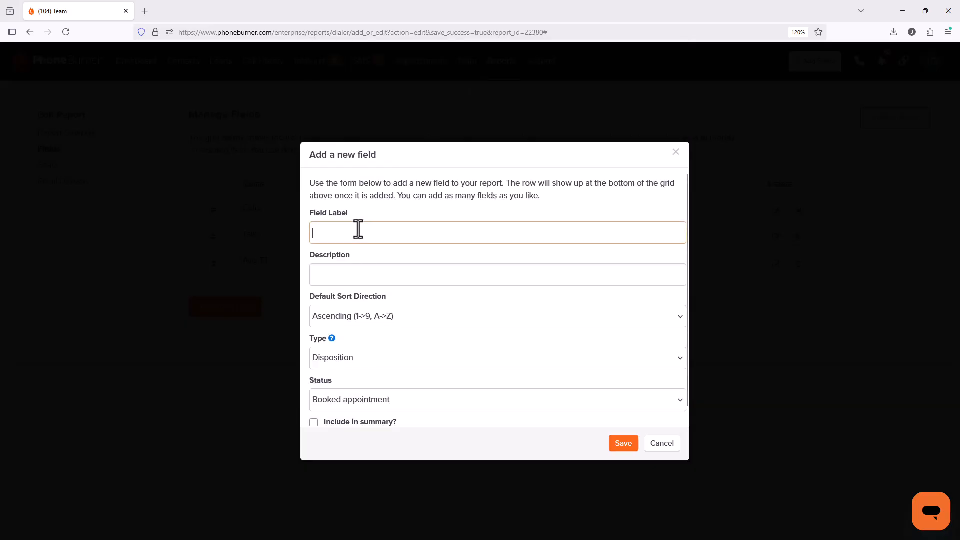
{"action": "type", "text": "Apt's"}
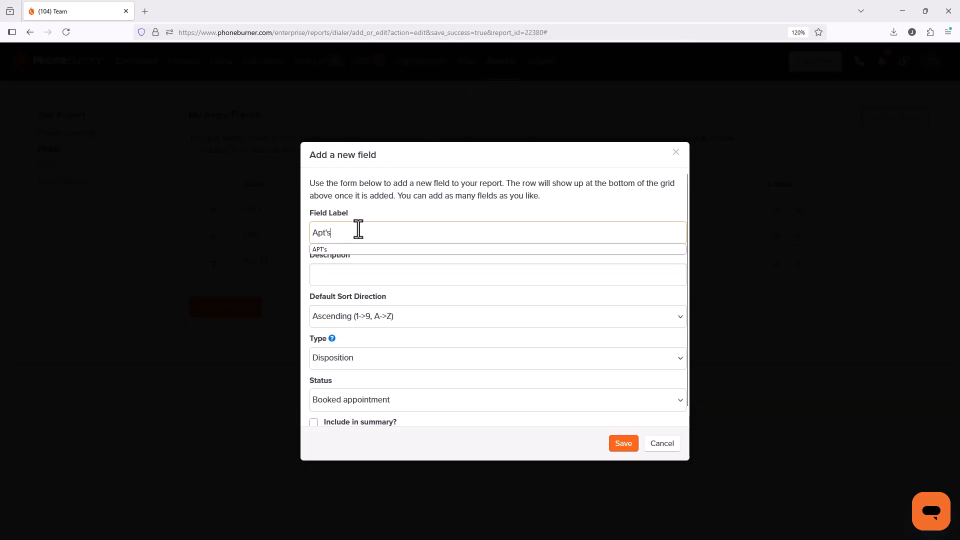
{"action": "scroll", "coordinate": [439, 358], "scroll_direction": "down", "scroll_amount": 1}
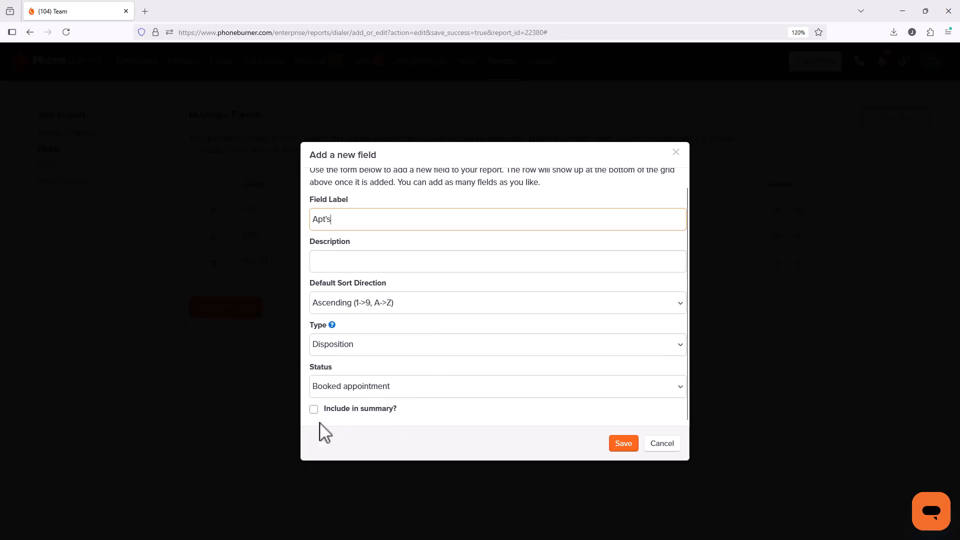
{"action": "left_click", "coordinate": [620, 443]}
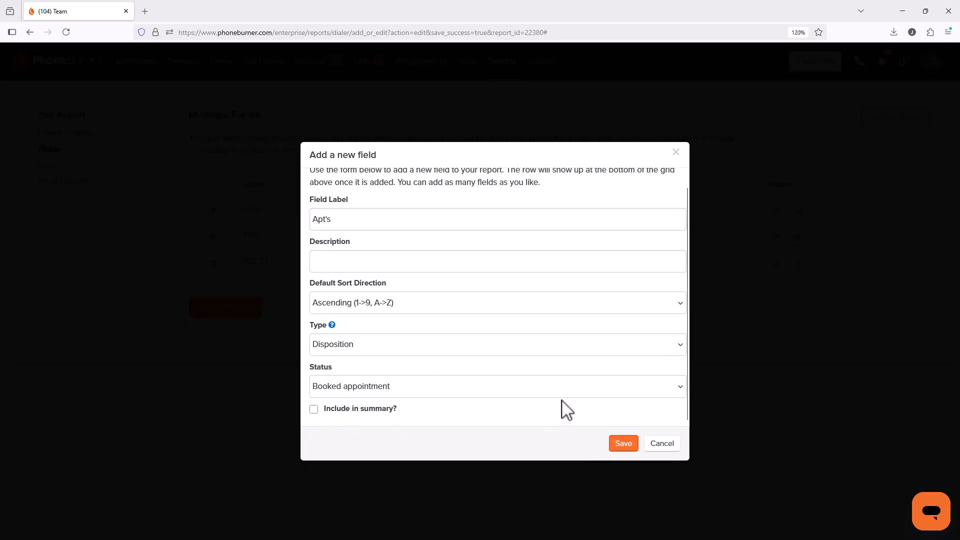
{"action": "left_click", "coordinate": [624, 445]}
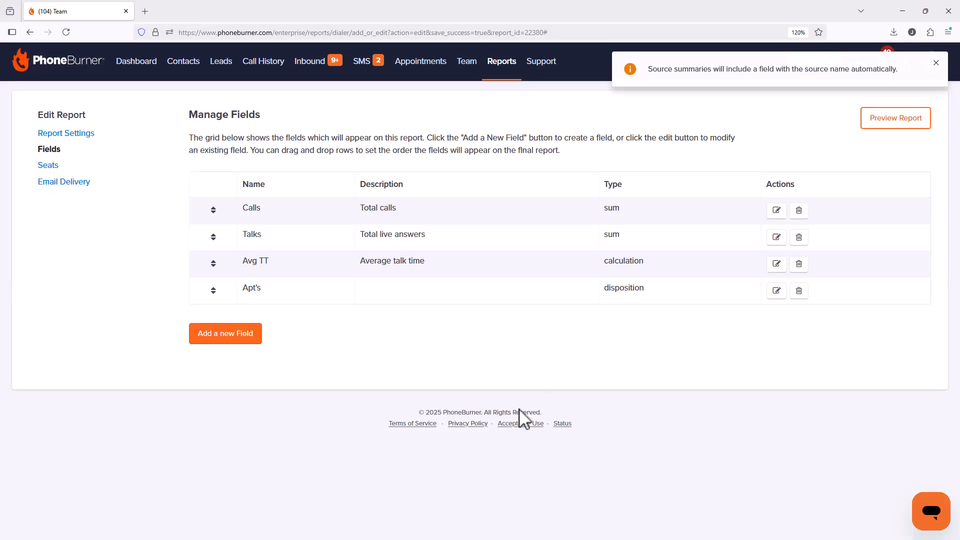
Add a report field labelled "Not Interested" of type Disposition with the status Not interested, and save it.
{"action": "left_click", "coordinate": [245, 335]}
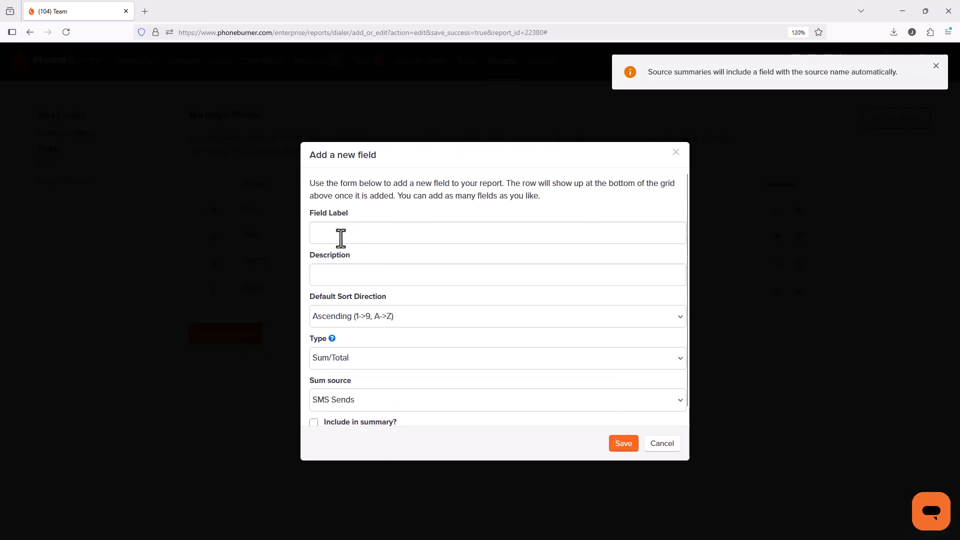
{"action": "left_click", "coordinate": [340, 238]}
{"action": "type", "text": "Not Interested"}
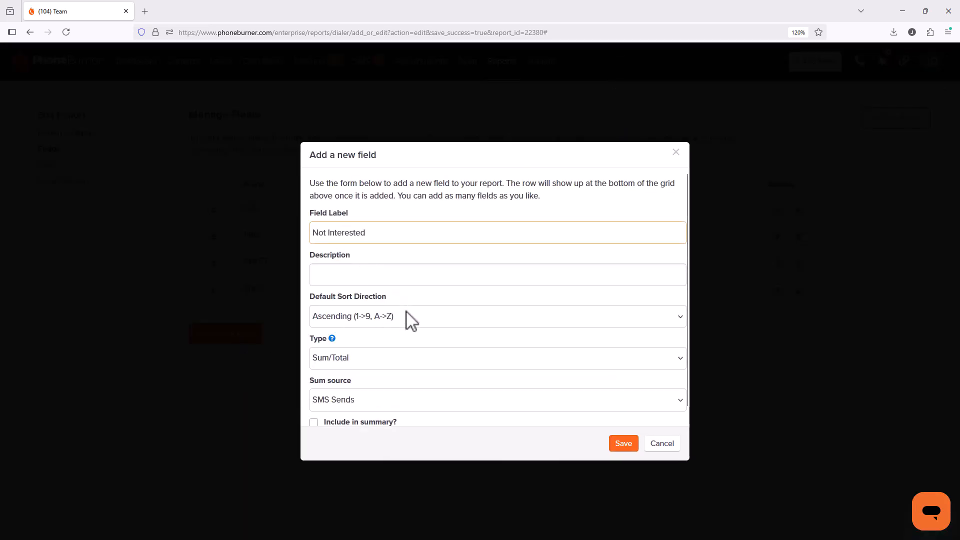
{"action": "scroll", "coordinate": [413, 332], "scroll_direction": "down", "scroll_amount": 1}
{"action": "left_click", "coordinate": [371, 346]}
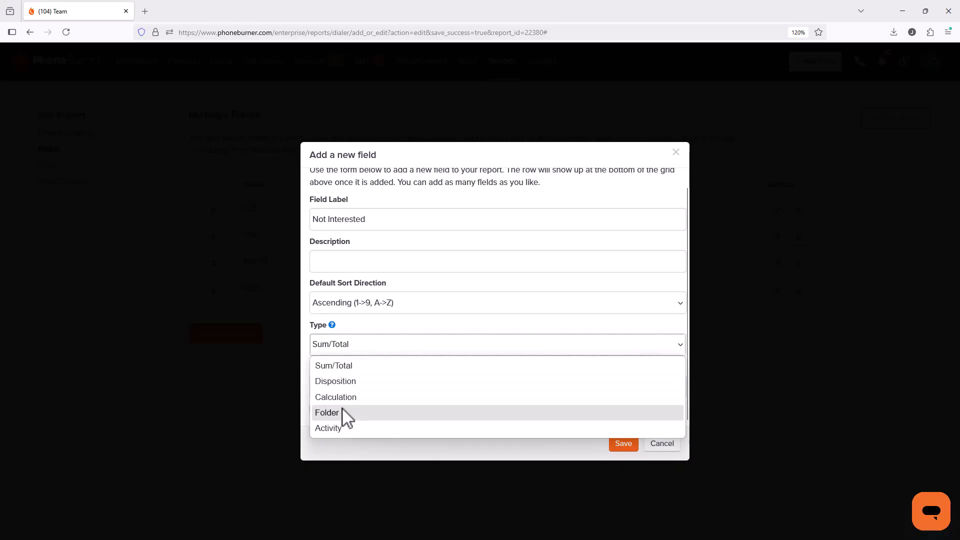
{"action": "left_click", "coordinate": [349, 384]}
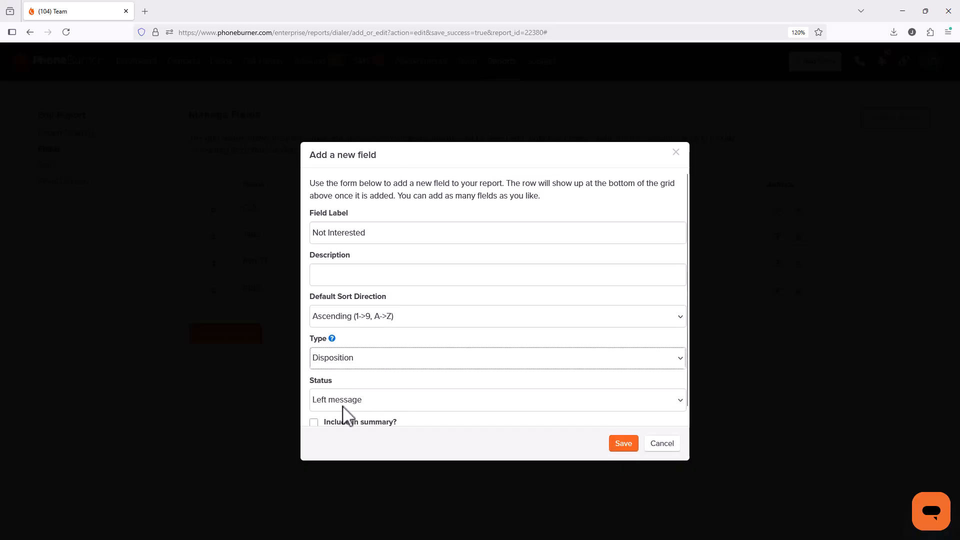
{"action": "left_click", "coordinate": [343, 407]}
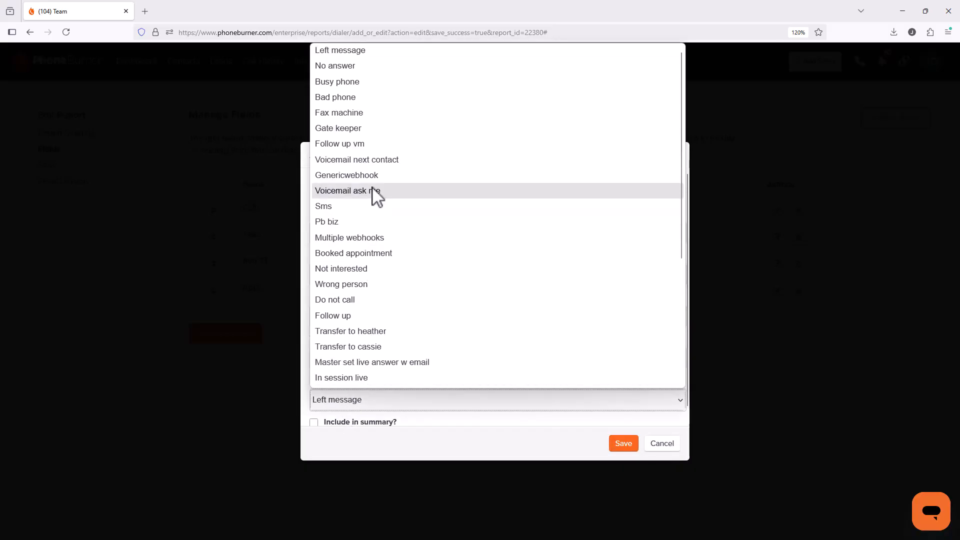
{"action": "left_click", "coordinate": [352, 269]}
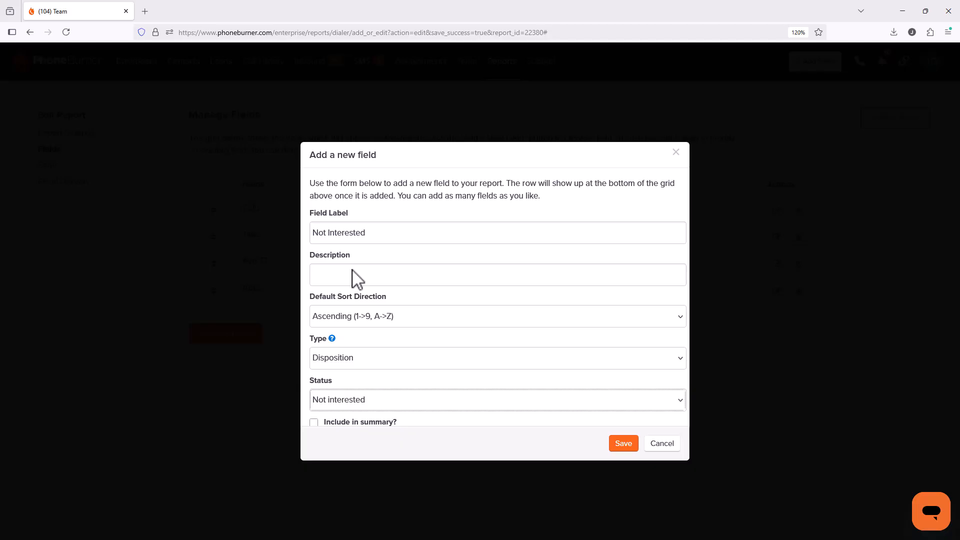
{"action": "left_click", "coordinate": [620, 446]}
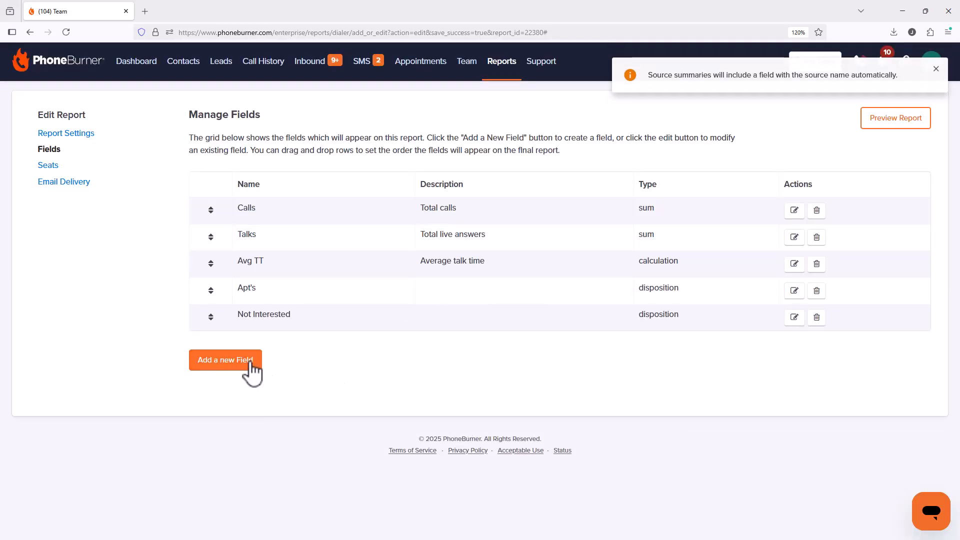
Add a report field labelled "Follow Up" of type Disposition with the status Follow up, and save it.
{"action": "left_click", "coordinate": [251, 370]}
{"action": "left_click", "coordinate": [352, 231]}
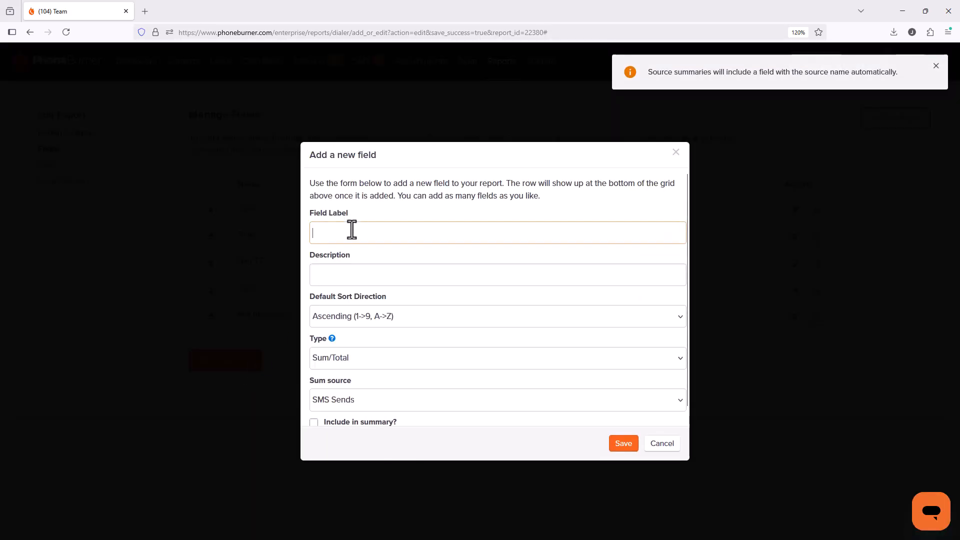
{"action": "type", "text": "Follow"}
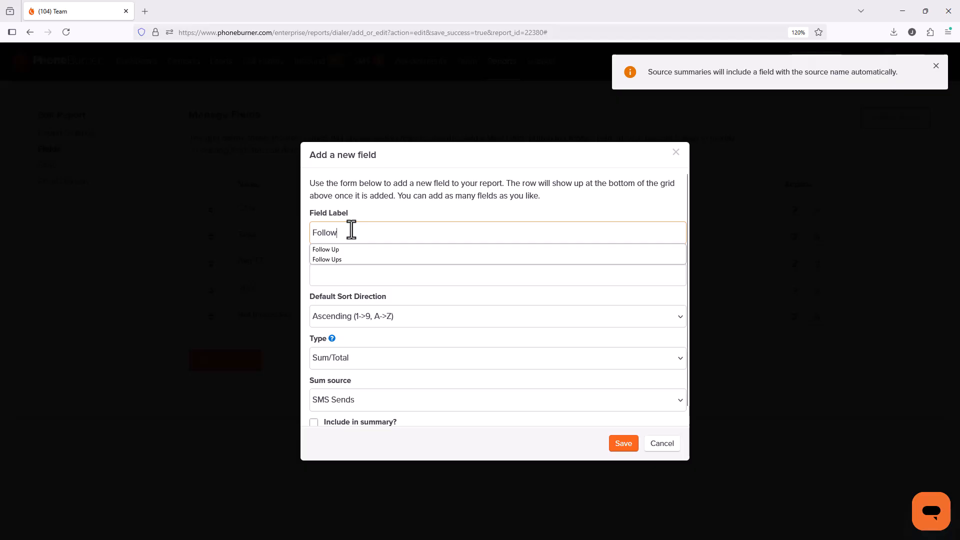
{"action": "left_click", "coordinate": [358, 250]}
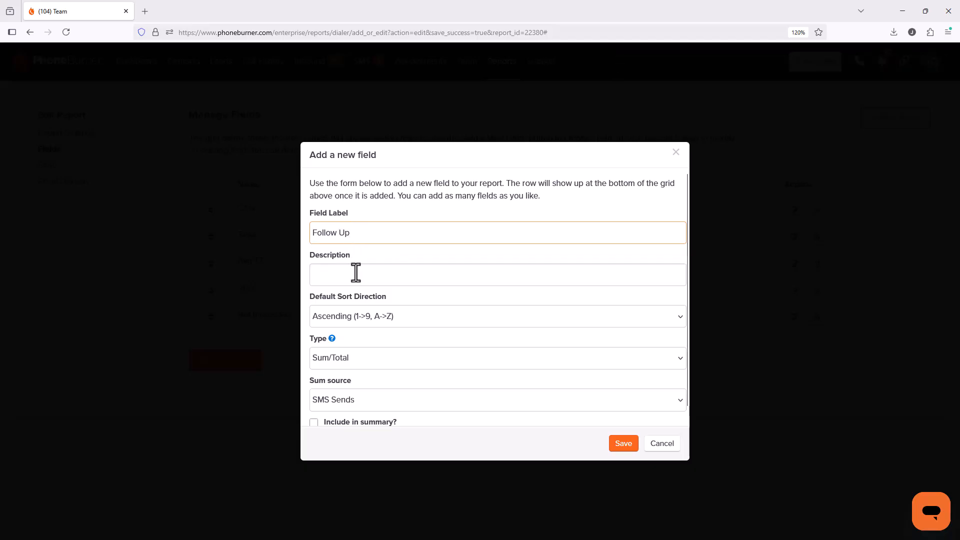
{"action": "scroll", "coordinate": [353, 305], "scroll_direction": "down", "scroll_amount": 1}
{"action": "left_click", "coordinate": [340, 347]}
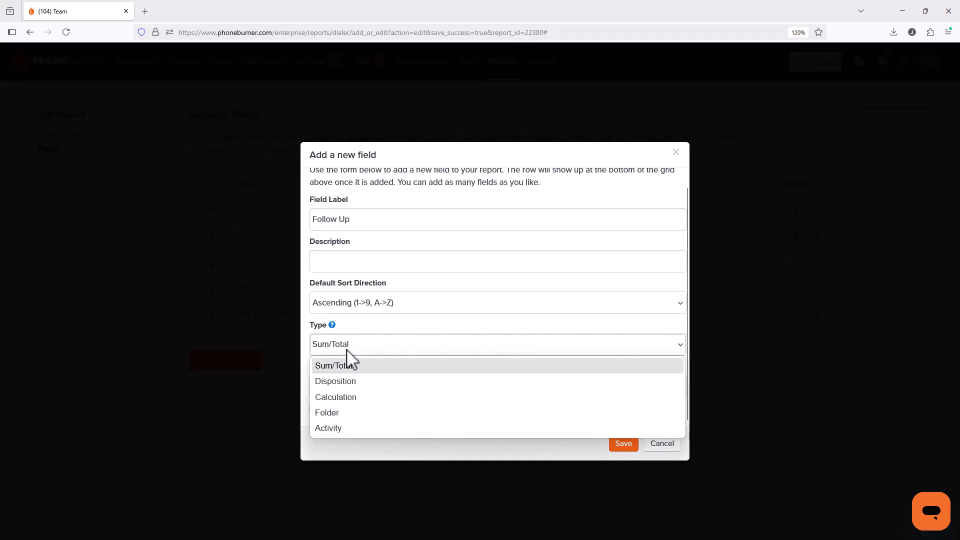
{"action": "left_click", "coordinate": [350, 382]}
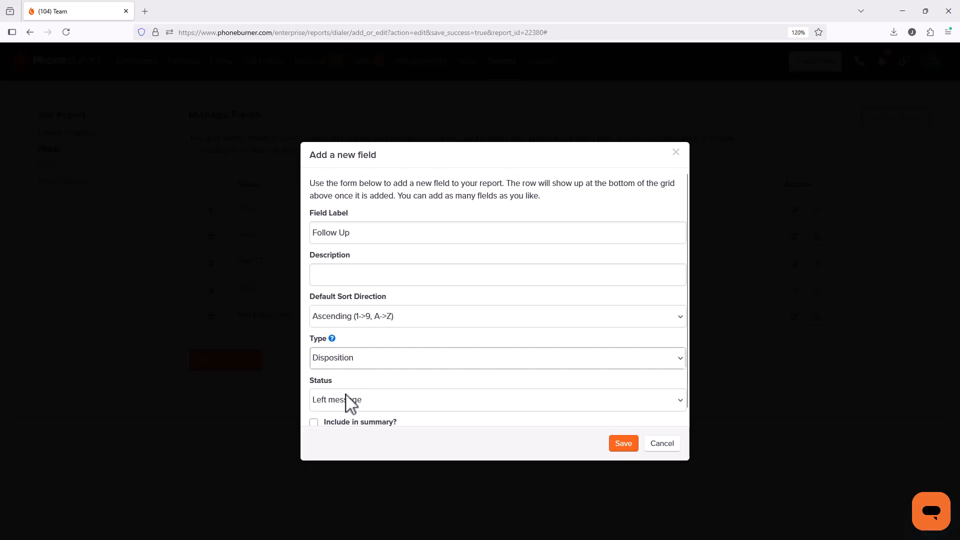
{"action": "left_click", "coordinate": [350, 400]}
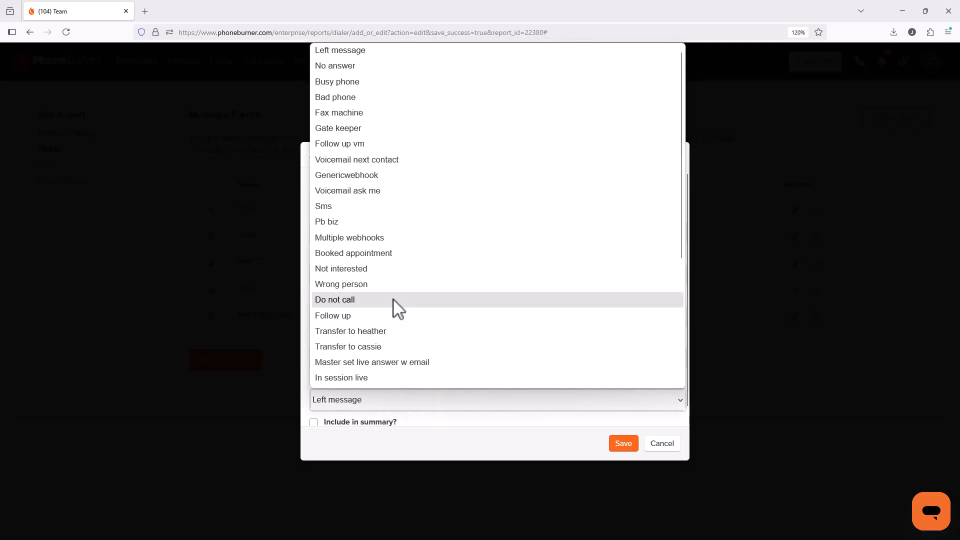
{"action": "left_click", "coordinate": [377, 317]}
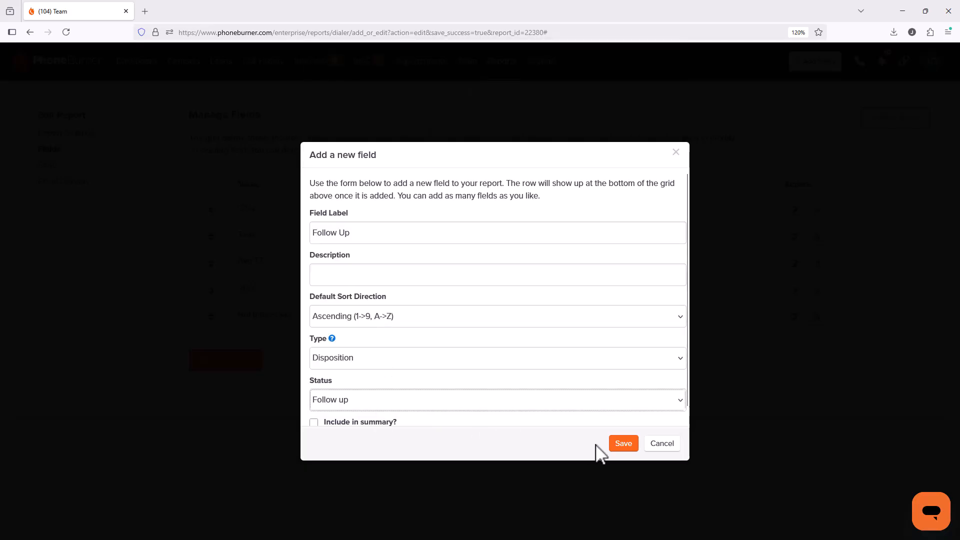
{"action": "left_click", "coordinate": [625, 447]}
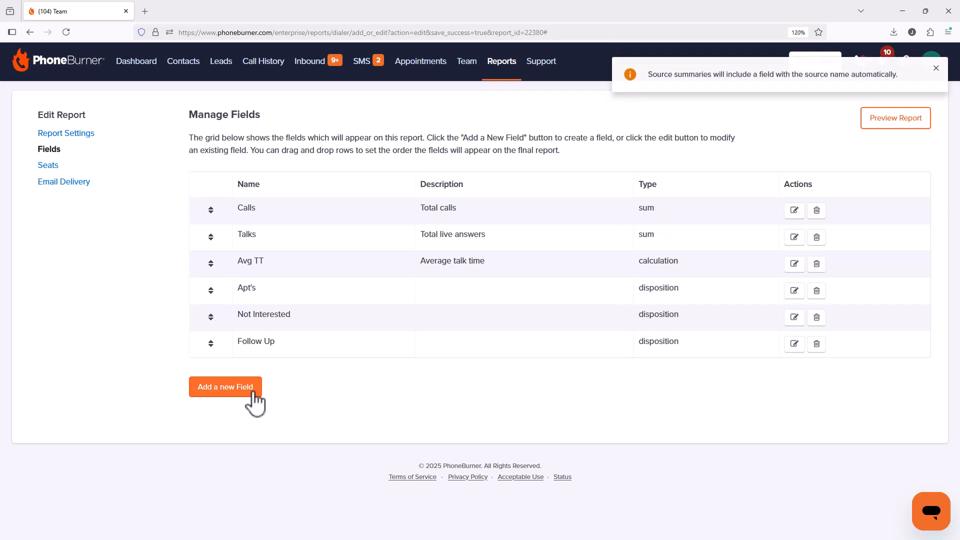
Add a report field labelled "Do Not Call" of type Disposition with the status Do not call, and save it.
{"action": "left_click", "coordinate": [253, 393]}
{"action": "left_click", "coordinate": [358, 235]}
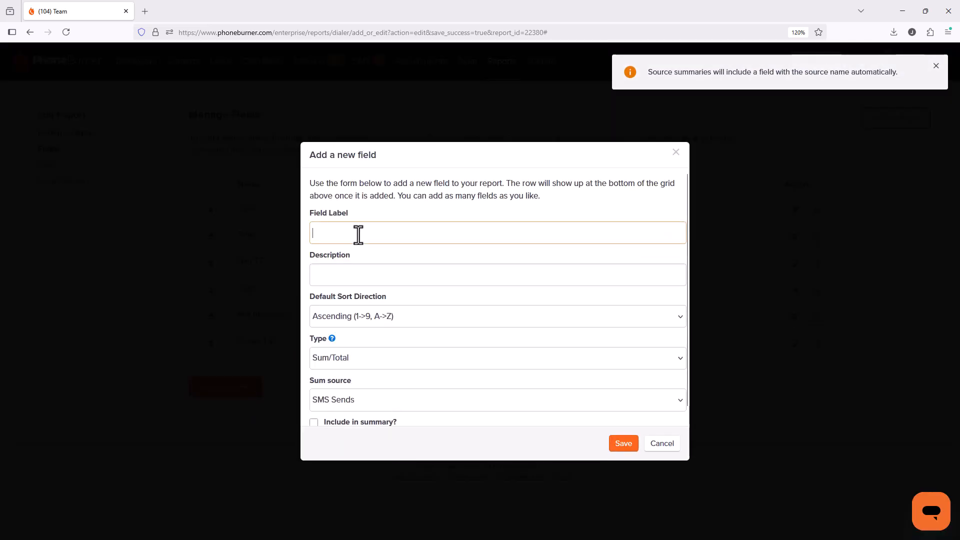
{"action": "type", "text": "Do Not C"}
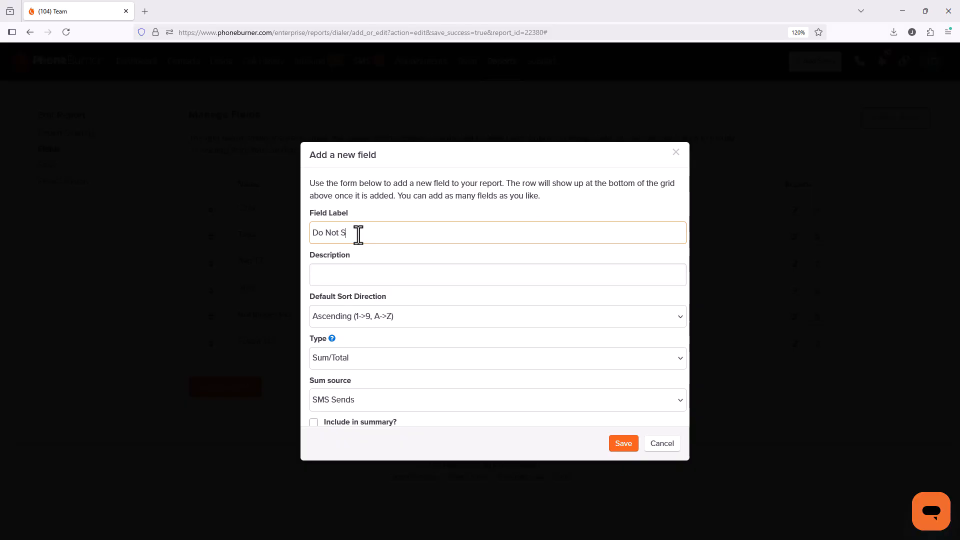
{"action": "type", "text": "all"}
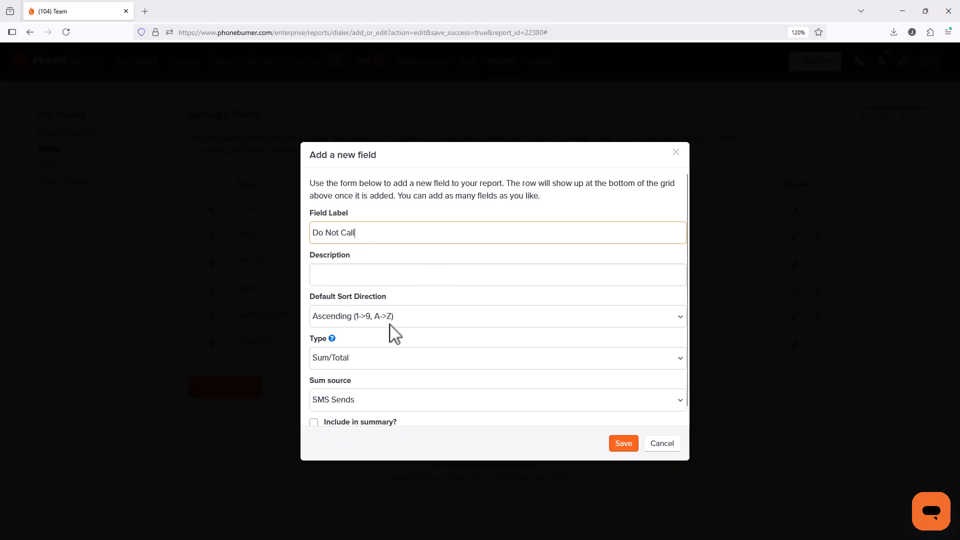
{"action": "scroll", "coordinate": [380, 340], "scroll_direction": "down", "scroll_amount": 1}
{"action": "left_click", "coordinate": [371, 347]}
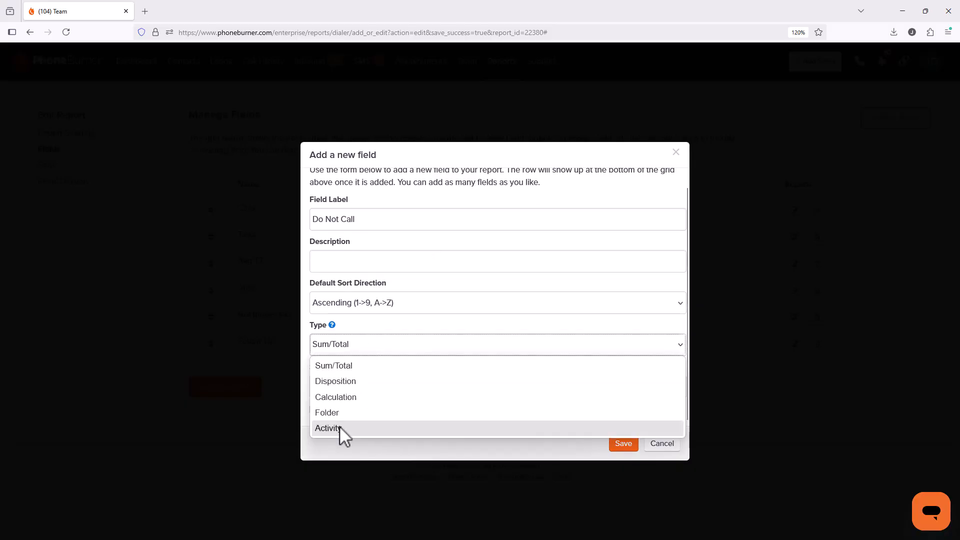
{"action": "left_click", "coordinate": [350, 385]}
{"action": "left_click", "coordinate": [342, 398]}
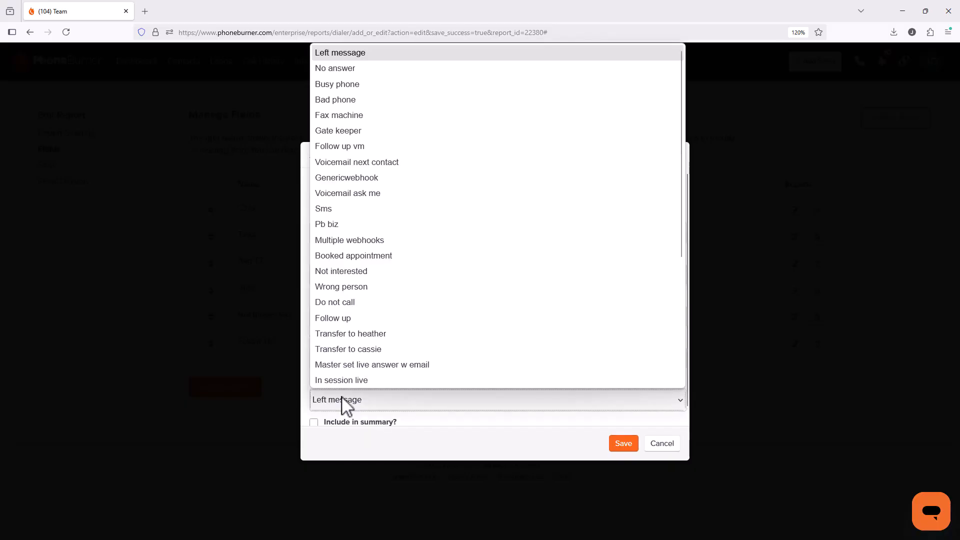
{"action": "left_click", "coordinate": [376, 305]}
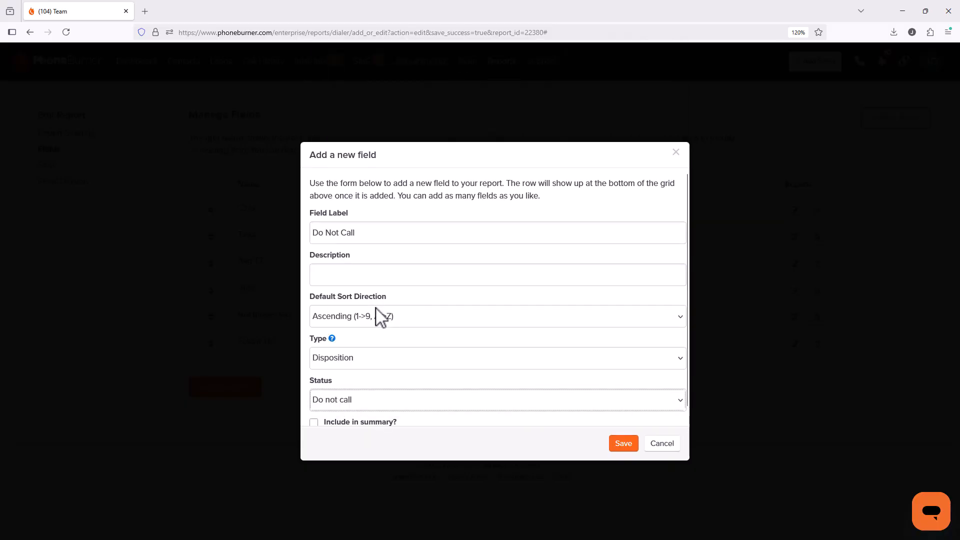
{"action": "scroll", "coordinate": [378, 320], "scroll_direction": "down", "scroll_amount": 1}
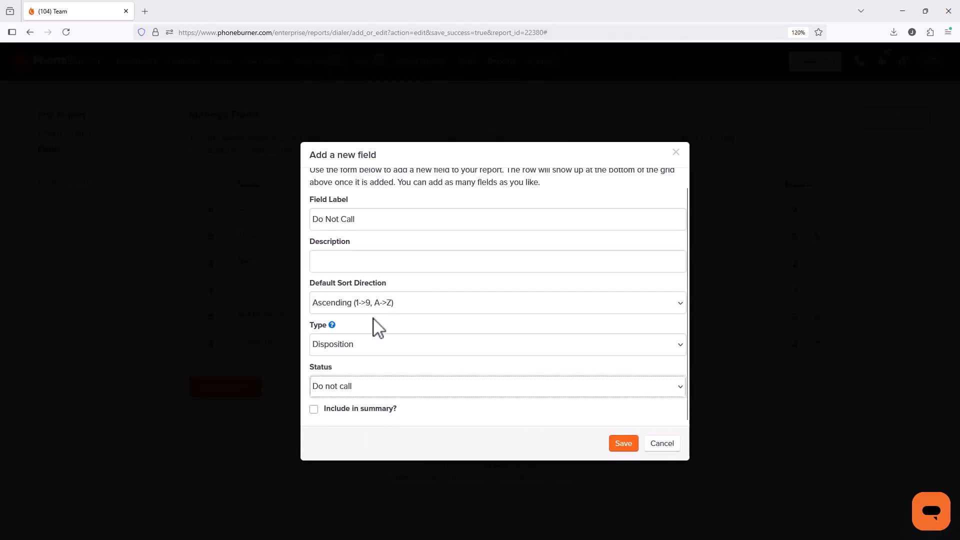
{"action": "left_click", "coordinate": [623, 443]}
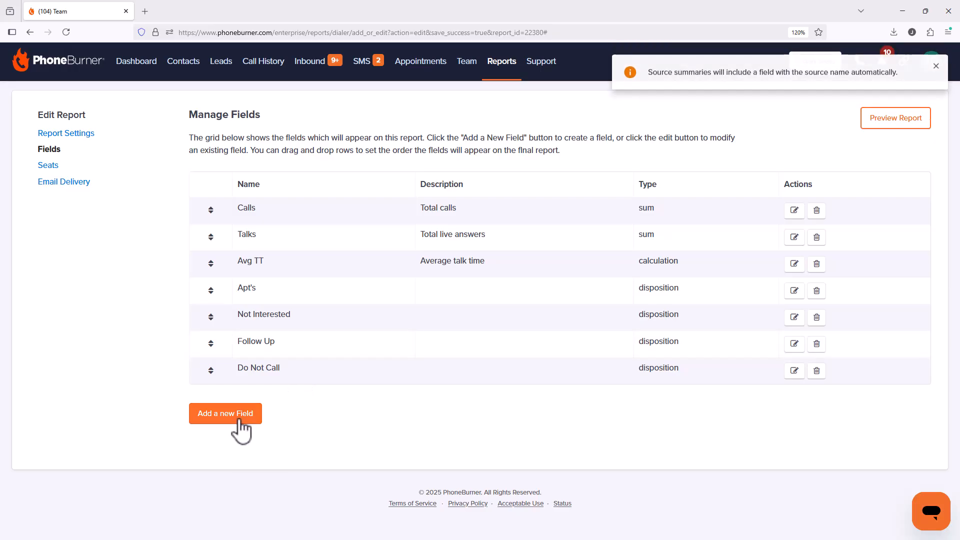
Add a report field labelled "Bad #" of type Disposition with the status Bad phone, and save it.
{"action": "left_click", "coordinate": [239, 421]}
{"action": "left_click", "coordinate": [341, 230]}
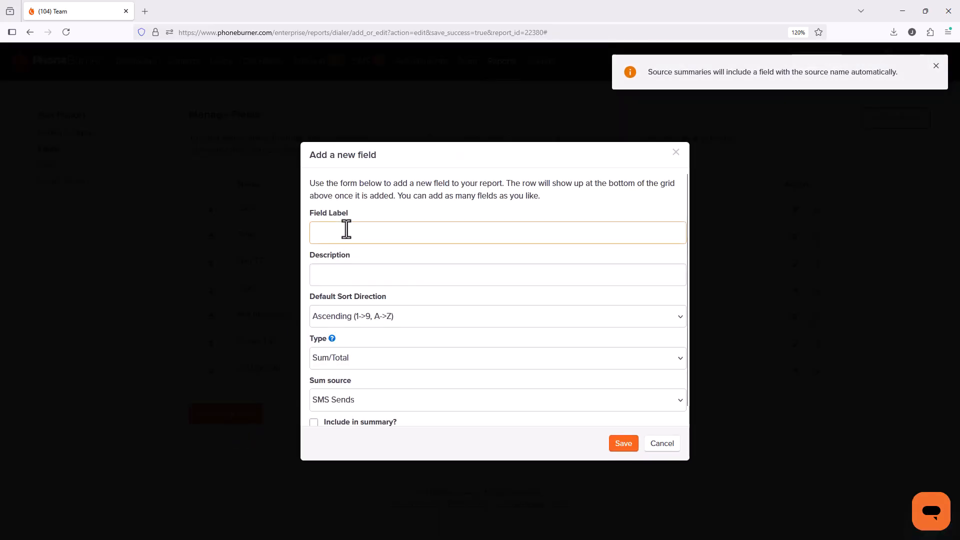
{"action": "type", "text": "Bad #"}
{"action": "left_click", "coordinate": [403, 362]}
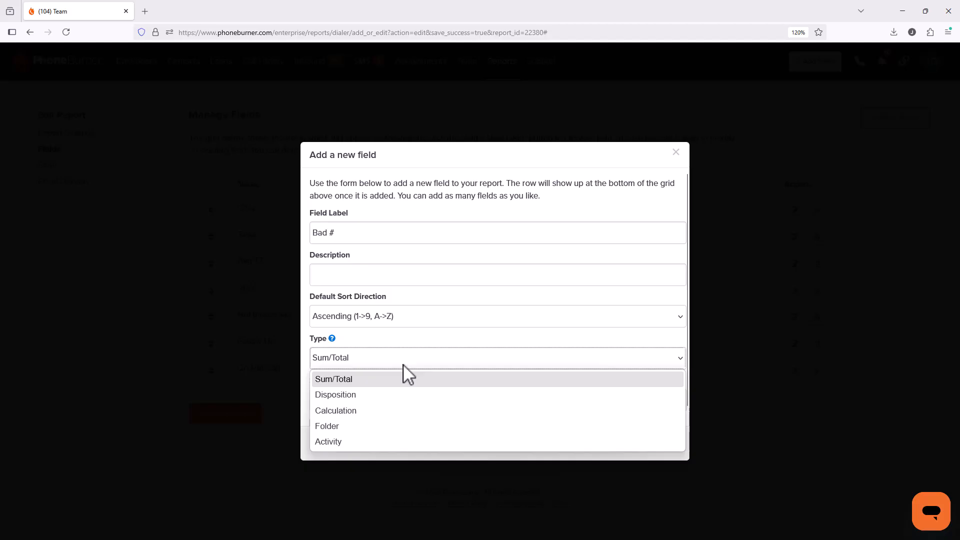
{"action": "left_click", "coordinate": [380, 394]}
{"action": "left_click", "coordinate": [378, 403]}
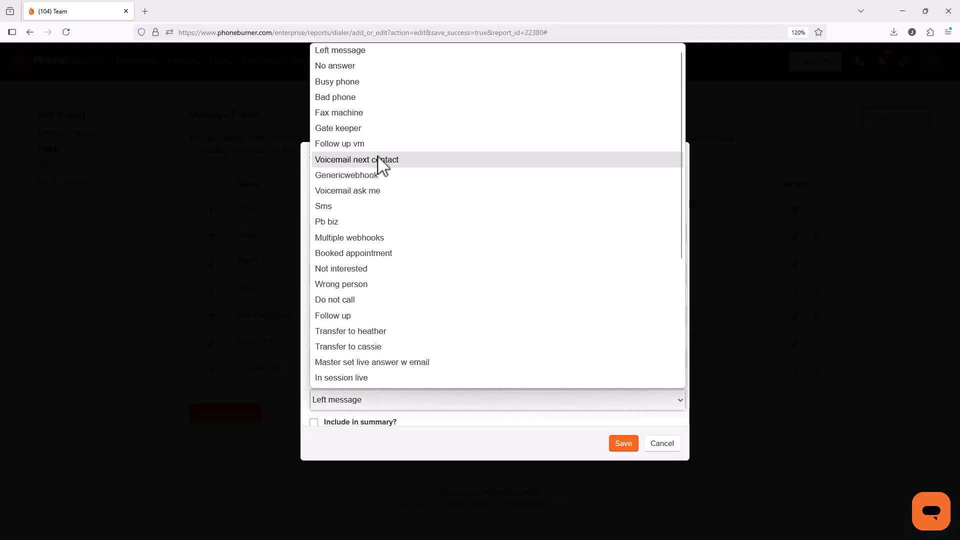
{"action": "left_click", "coordinate": [358, 98]}
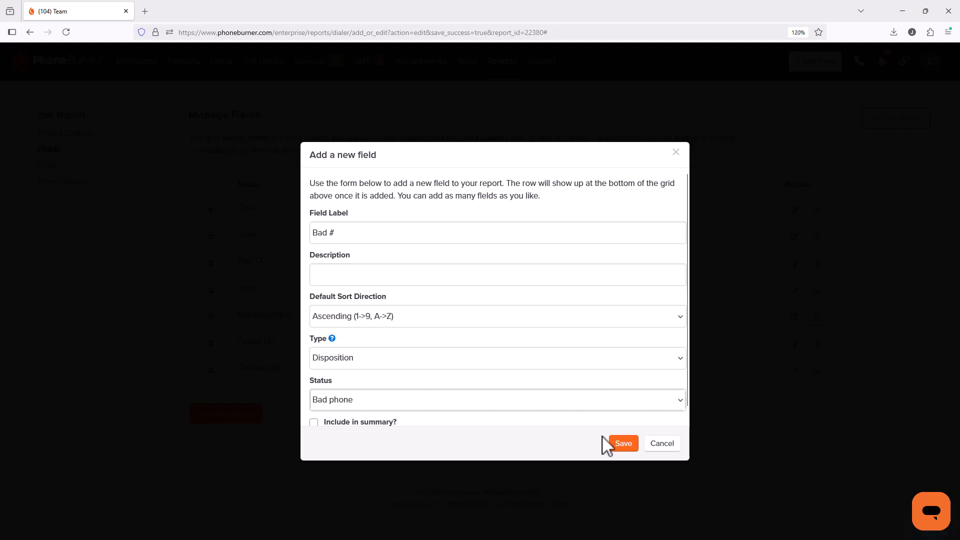
{"action": "left_click", "coordinate": [620, 445]}
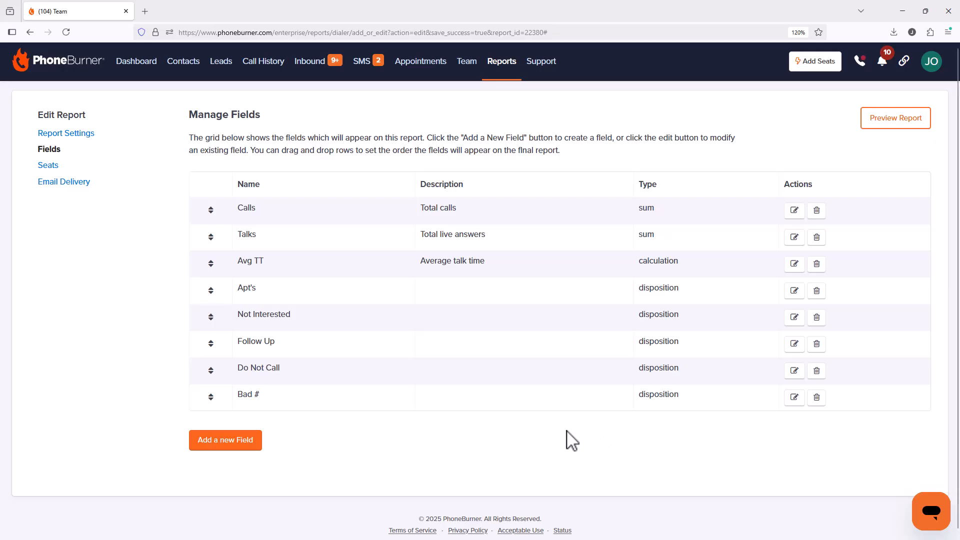
Review the seats included in the report and the delivery days offered for Weekly email delivery.
{"action": "left_click", "coordinate": [40, 173]}
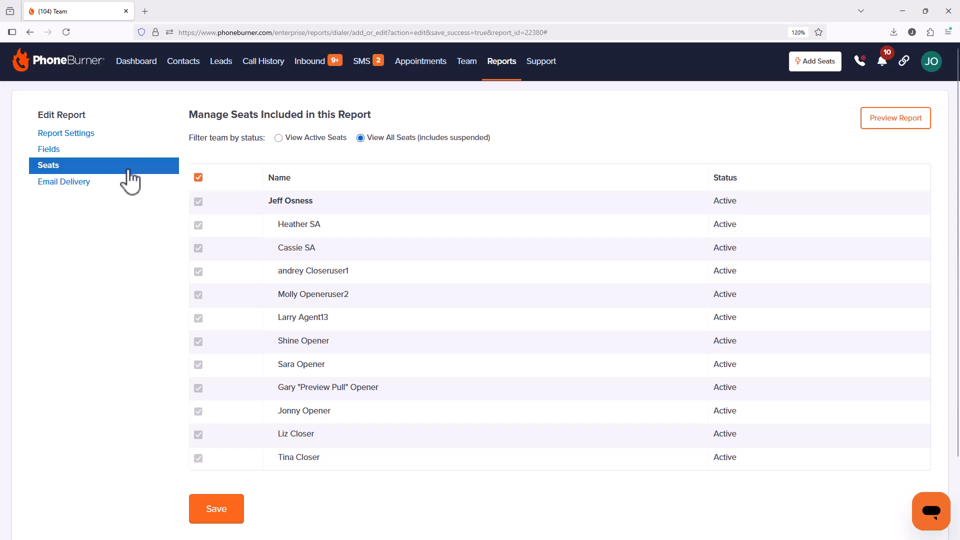
{"action": "left_click", "coordinate": [83, 195]}
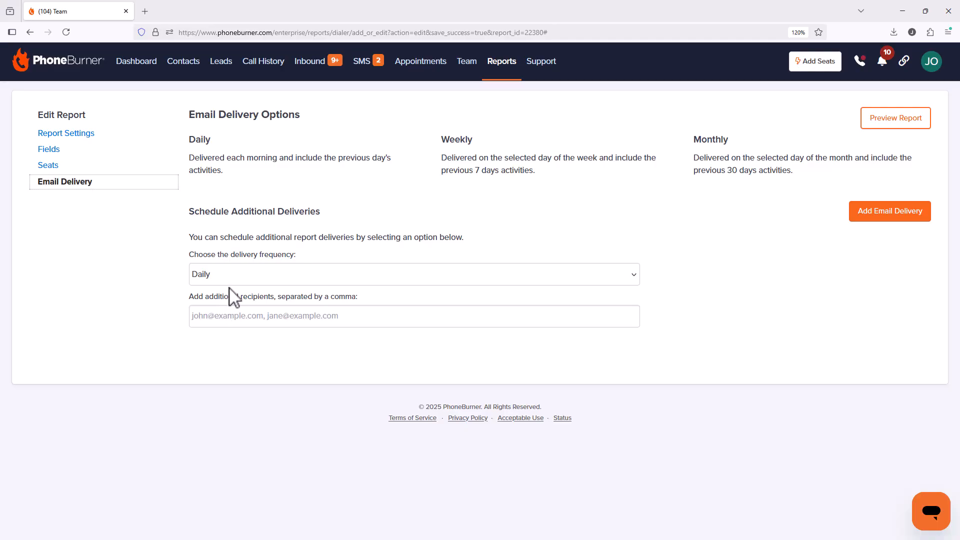
{"action": "left_click", "coordinate": [240, 276]}
{"action": "left_click", "coordinate": [240, 315]}
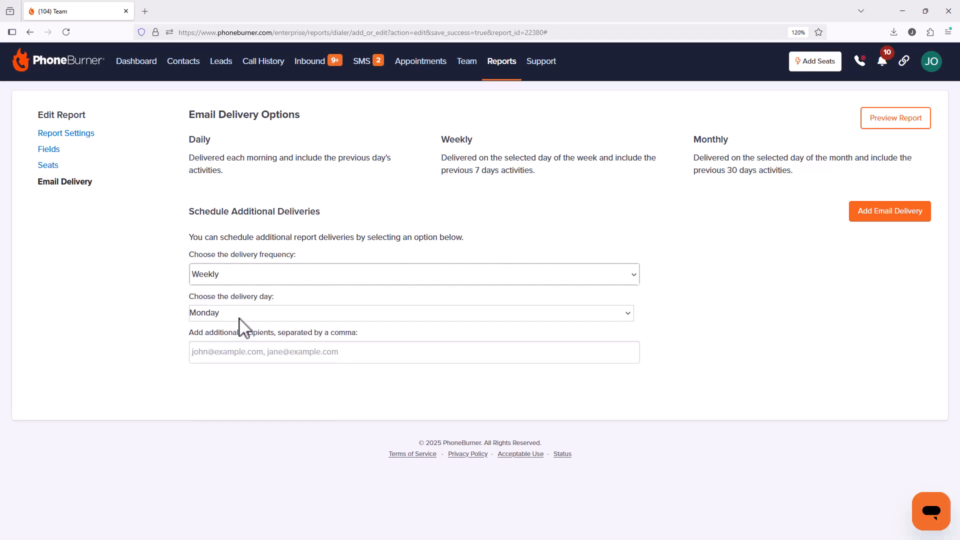
{"action": "left_click", "coordinate": [240, 317]}
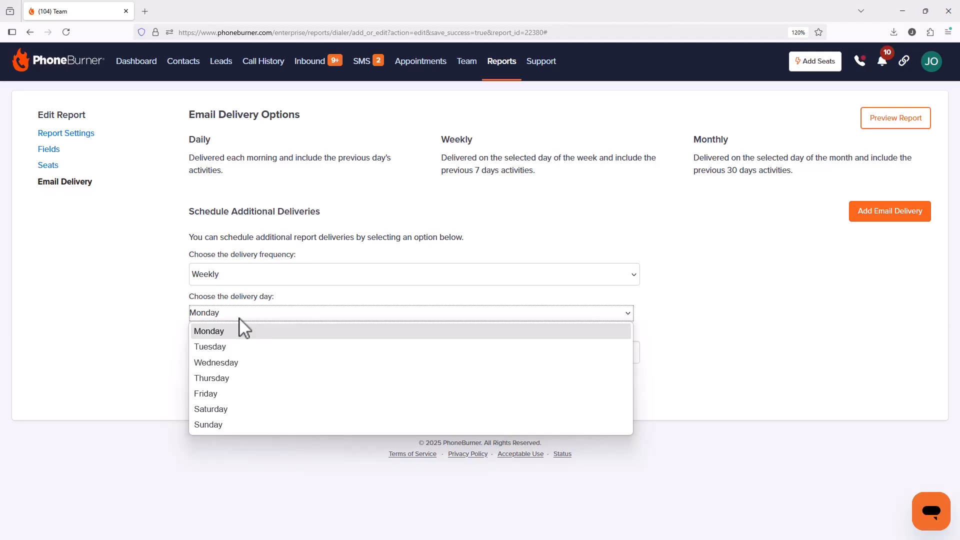
Set the email delivery frequency to Monthly with the 13th as the delivery day, without adding the delivery.
{"action": "left_click", "coordinate": [330, 276]}
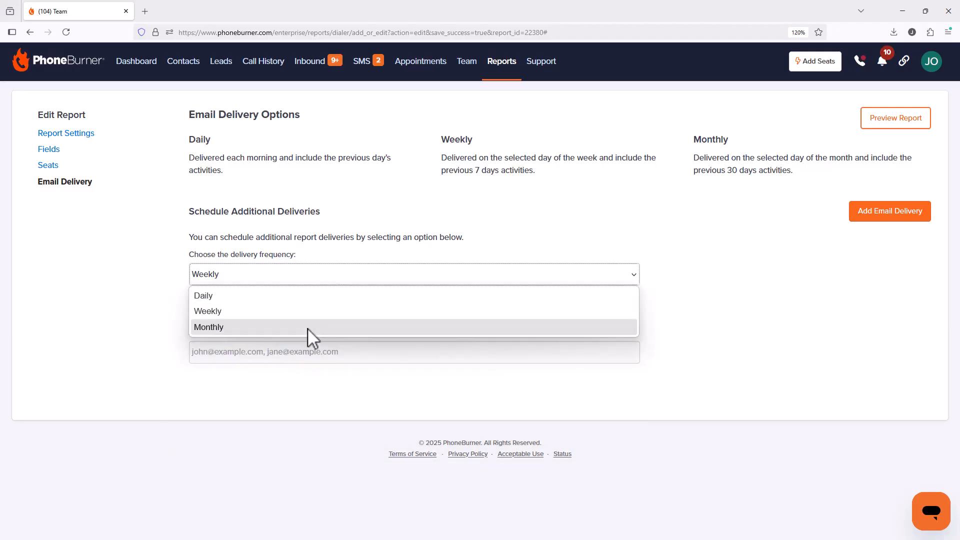
{"action": "left_click", "coordinate": [307, 328]}
{"action": "left_click", "coordinate": [305, 315]}
{"action": "scroll", "coordinate": [272, 244], "scroll_direction": "down", "scroll_amount": 1}
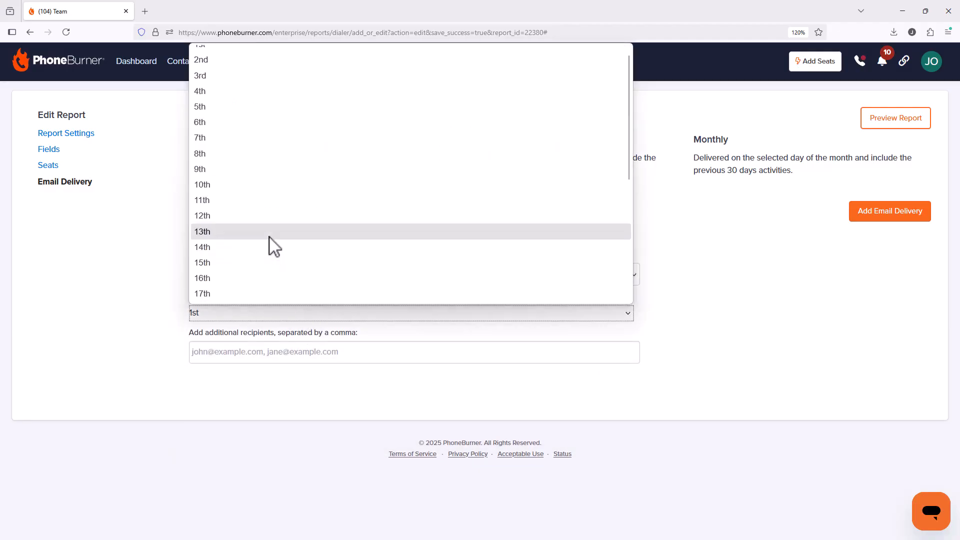
{"action": "key", "text": "Escape"}
{"action": "type", "text": "13th"}
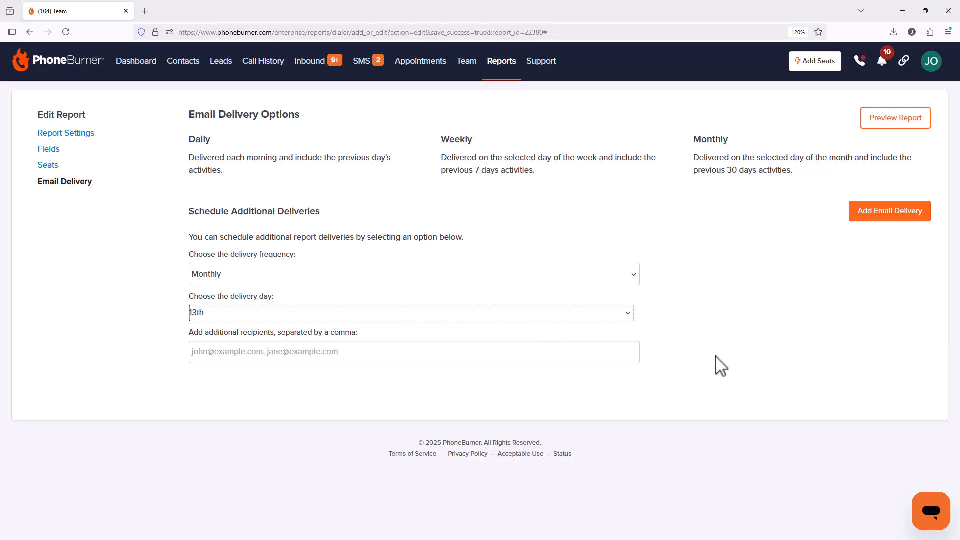
Return to the reports overview and open the custom New Source Report to view its figures per source.
{"action": "left_click", "coordinate": [505, 72]}
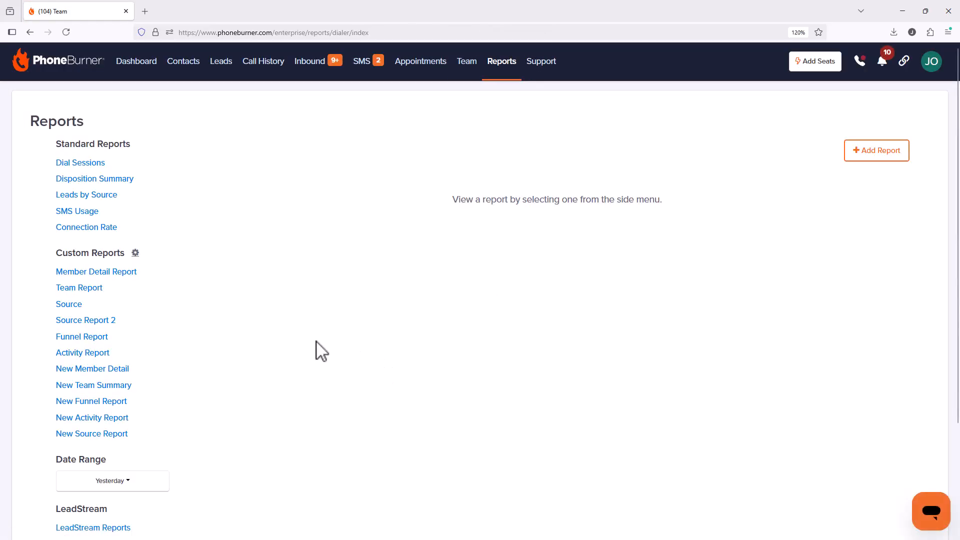
{"action": "left_click", "coordinate": [80, 434]}
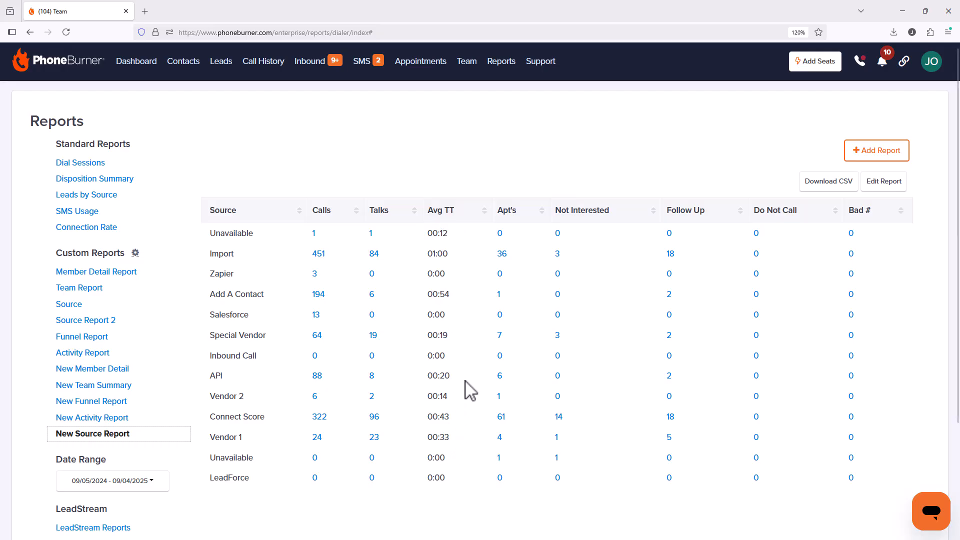
Edit the Avg TT field of the New Source Report so its calculation is Percentage of Connected Calls.
{"action": "left_click", "coordinate": [899, 188]}
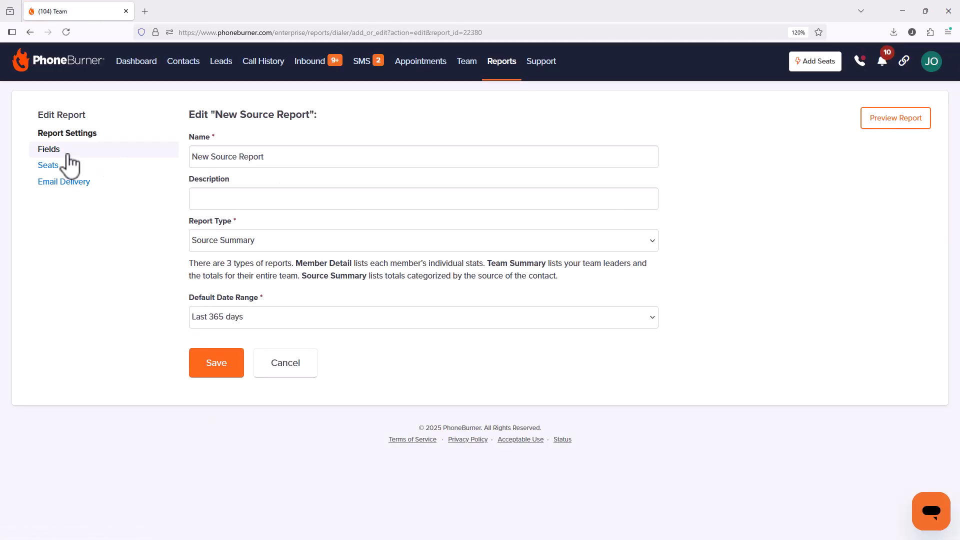
{"action": "left_click", "coordinate": [60, 152]}
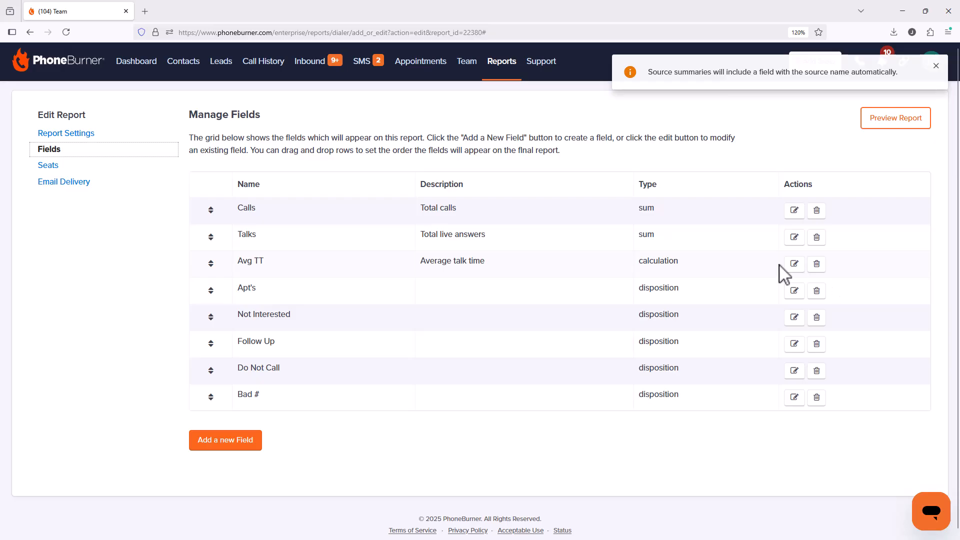
{"action": "left_click", "coordinate": [795, 269]}
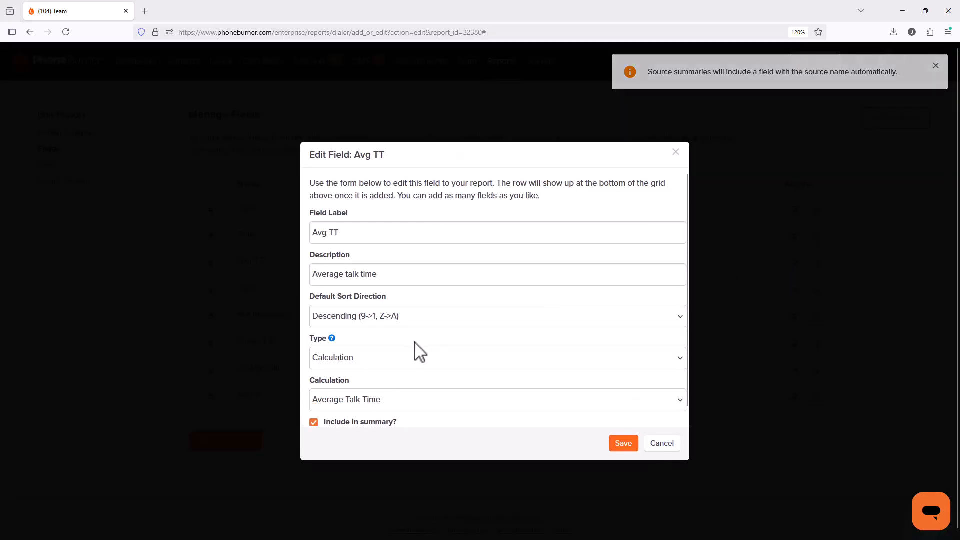
{"action": "scroll", "coordinate": [395, 365], "scroll_direction": "down", "scroll_amount": 1}
{"action": "left_click", "coordinate": [372, 390]}
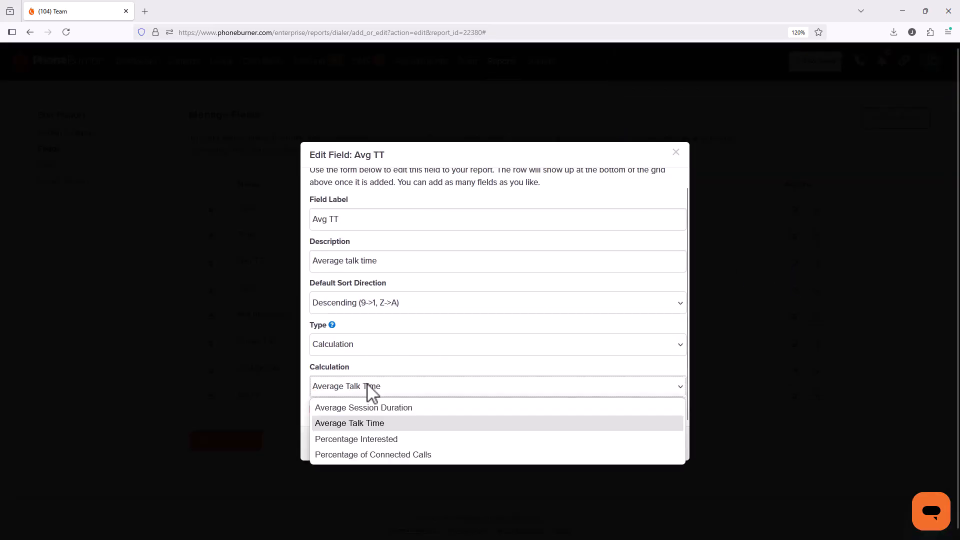
{"action": "left_click", "coordinate": [367, 455]}
Relabel the average talk time field as "% Connected", clear its description, and save the field.
{"action": "left_click_drag", "start_coordinate": [362, 221], "coordinate": [293, 225]}
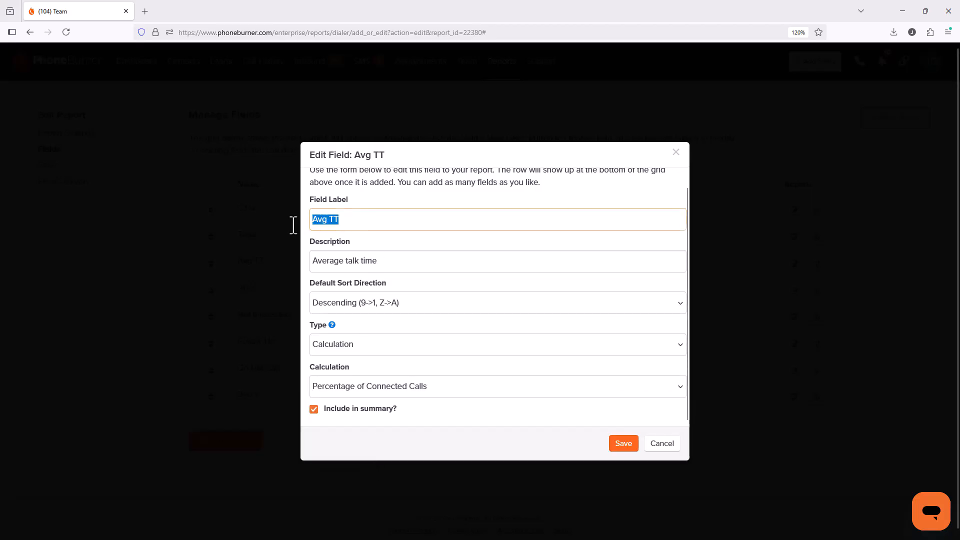
{"action": "type", "text": "Conn"}
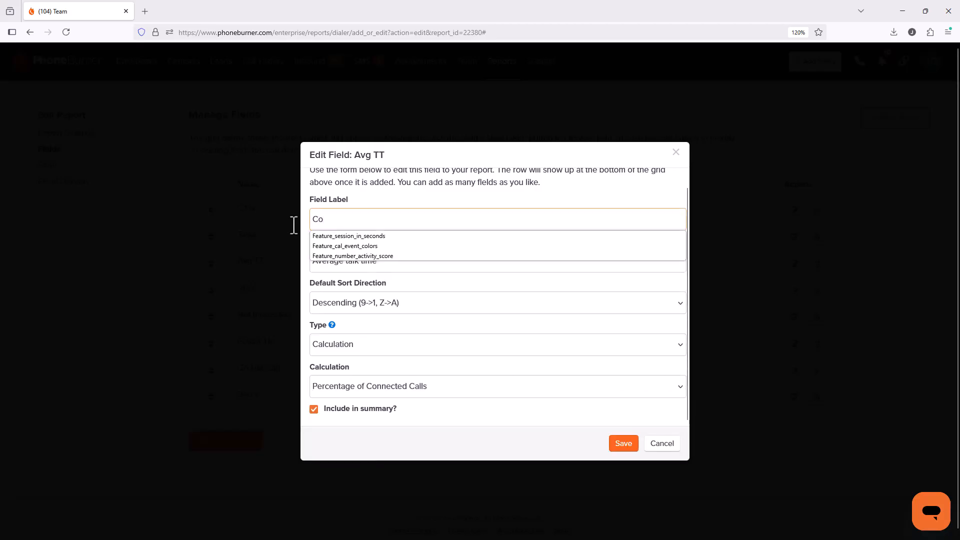
{"action": "key", "text": "BackSpace"}
{"action": "key", "text": "BackSpace"}
{"action": "key", "text": "BackSpace"}
{"action": "key", "text": "BackSpace"}
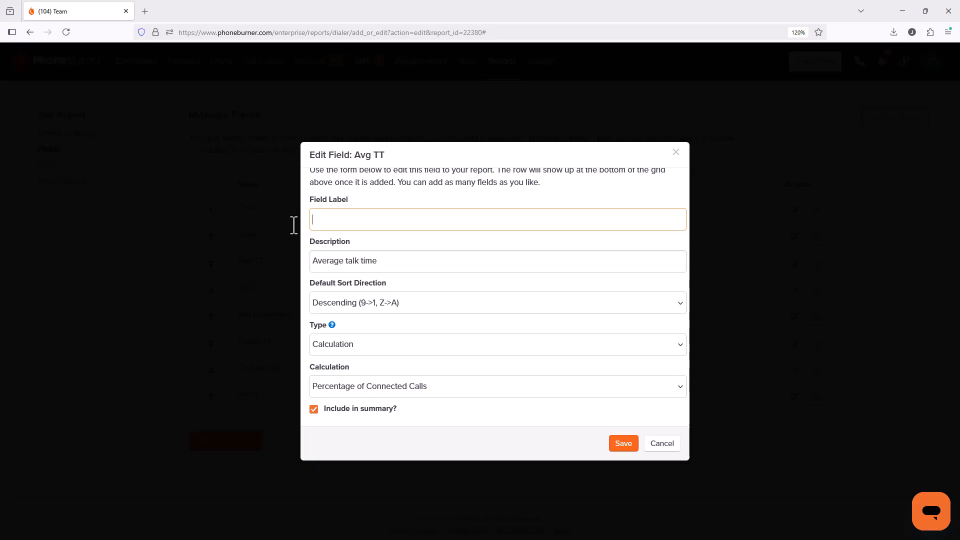
{"action": "type", "text": "% Connected"}
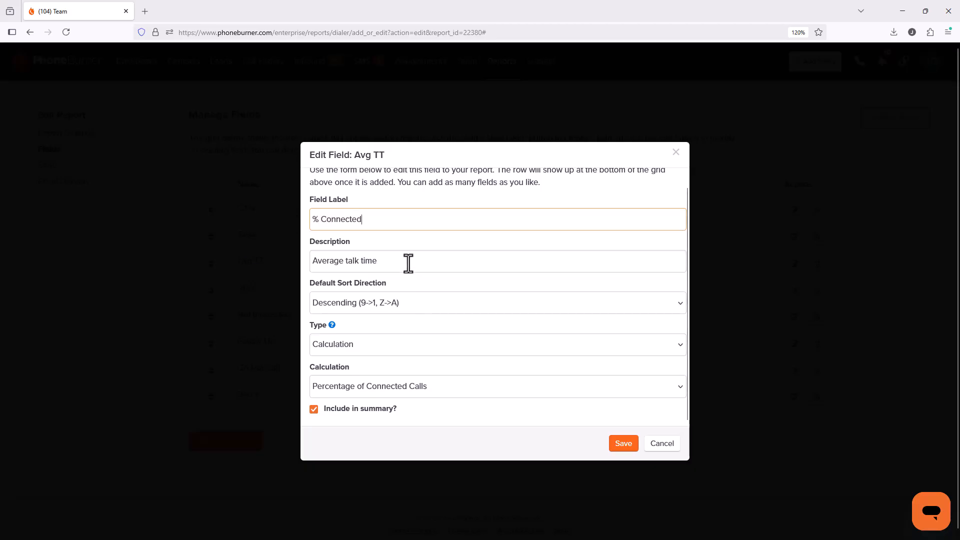
{"action": "key", "text": "Tab"}
{"action": "key", "text": "BackSpace"}
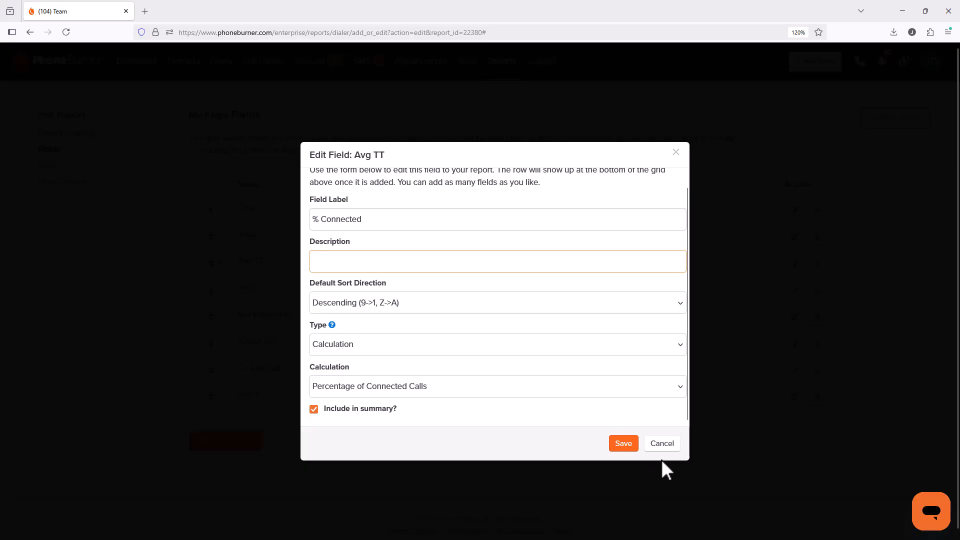
{"action": "left_click", "coordinate": [629, 446]}
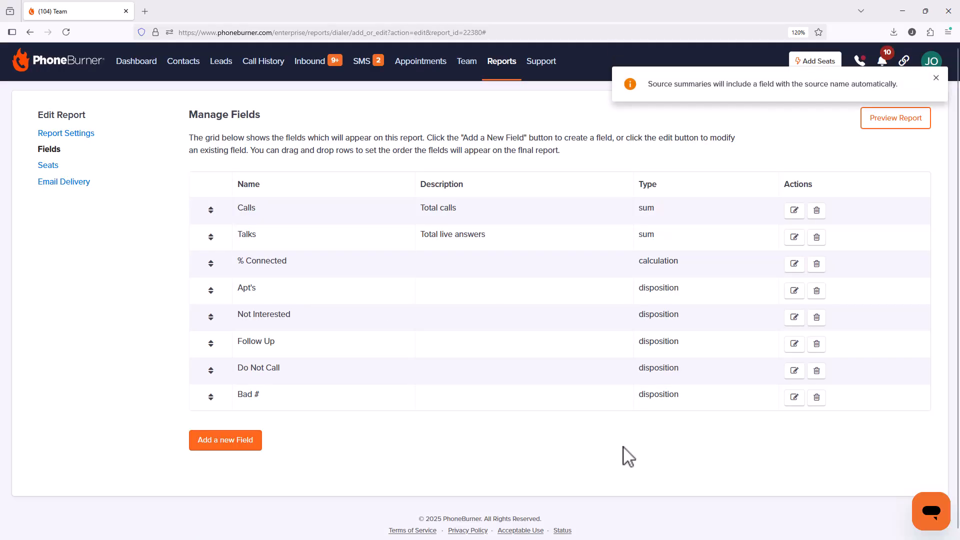
Reopen the New Source Report from the reports overview to examine the connected-call percentage for each source.
{"action": "left_click", "coordinate": [516, 70]}
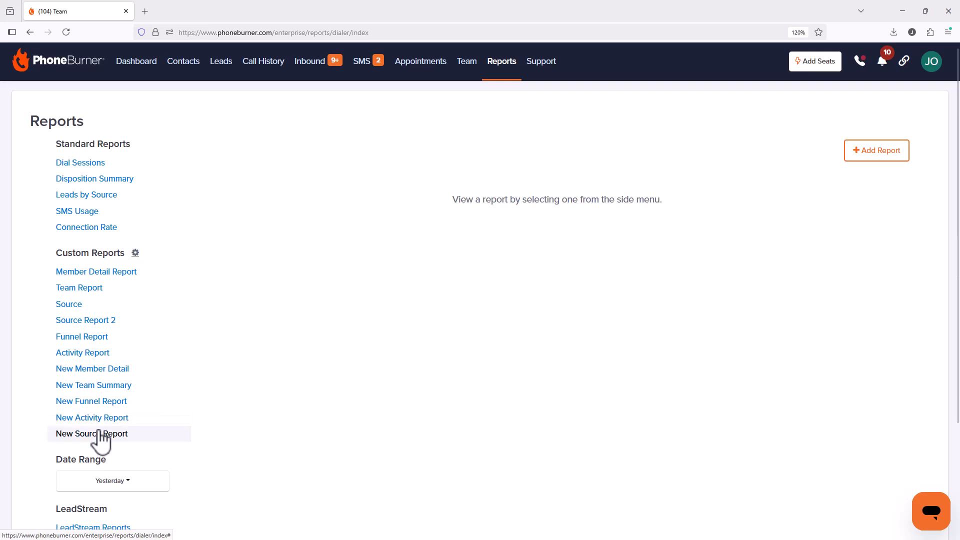
{"action": "left_click", "coordinate": [97, 434]}
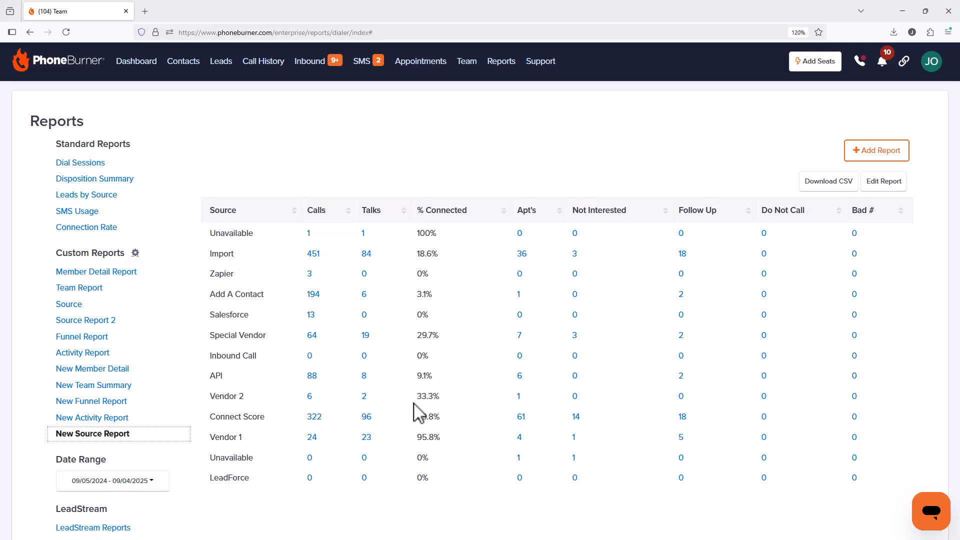
Add a field labelled "Closed/Won" of type Folder with the folder Closed/Won to the New Source Report, and save it.
{"action": "left_click", "coordinate": [883, 192]}
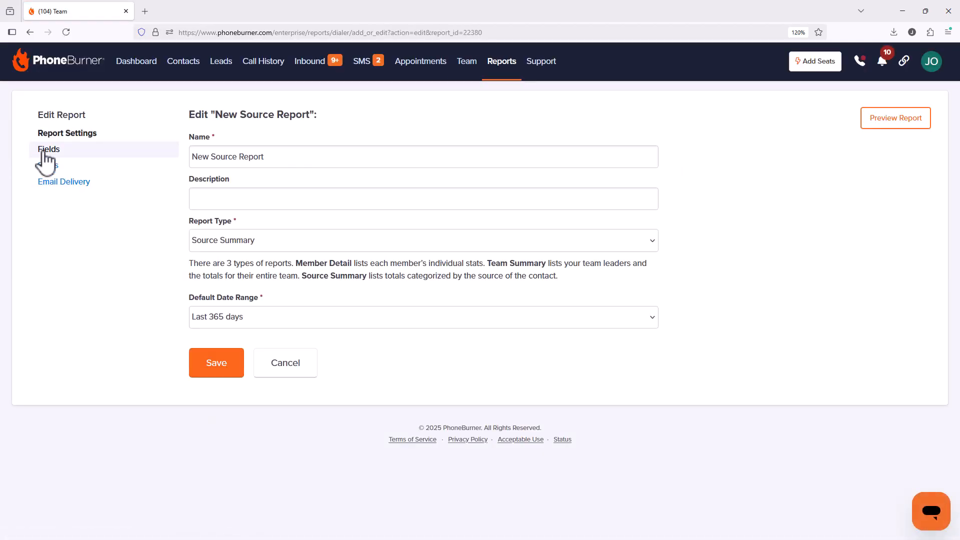
{"action": "left_click", "coordinate": [44, 150]}
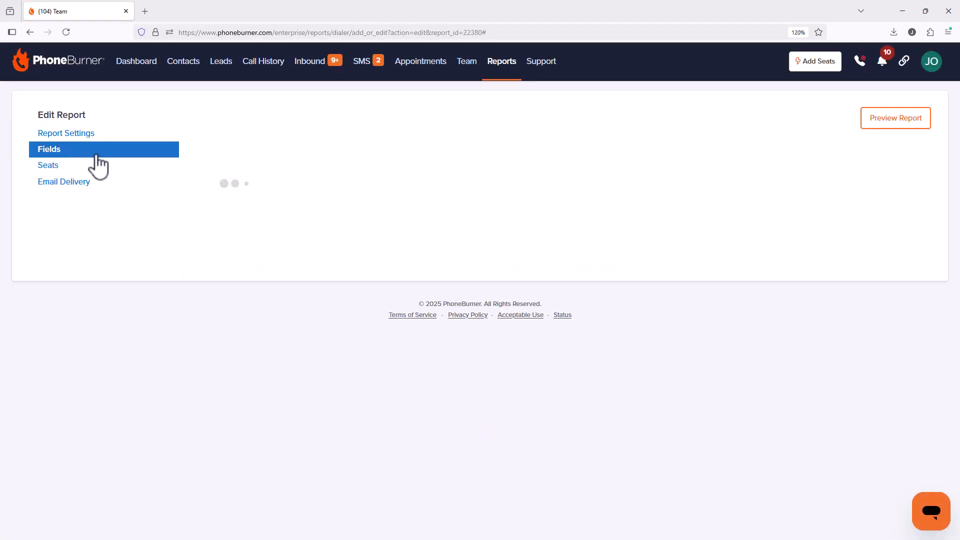
{"action": "left_click", "coordinate": [250, 440]}
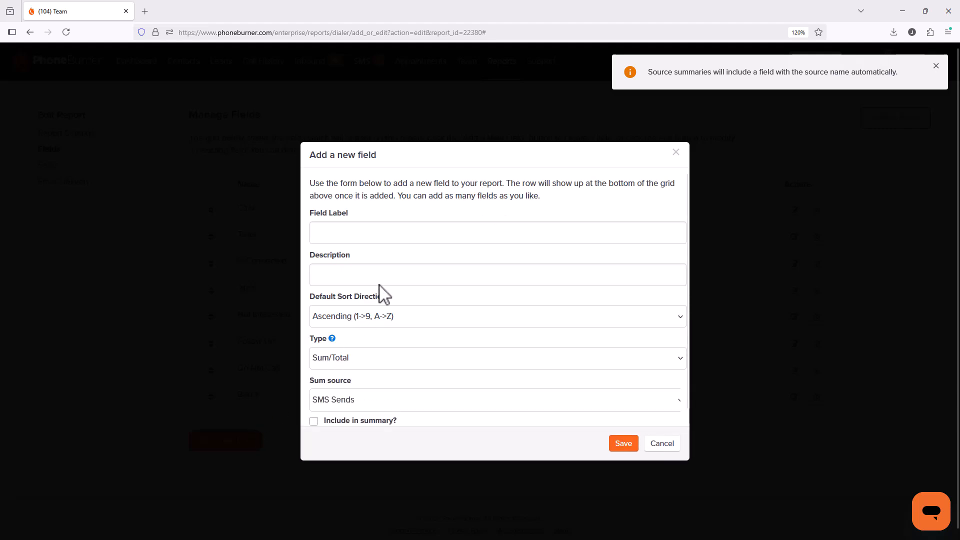
{"action": "left_click", "coordinate": [390, 241]}
{"action": "type", "text": "Clo"}
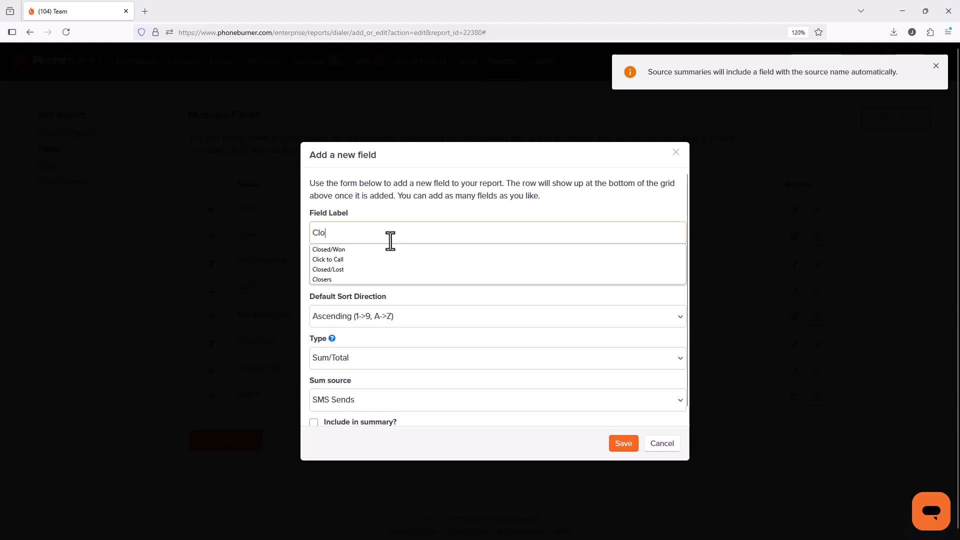
{"action": "left_click", "coordinate": [370, 251]}
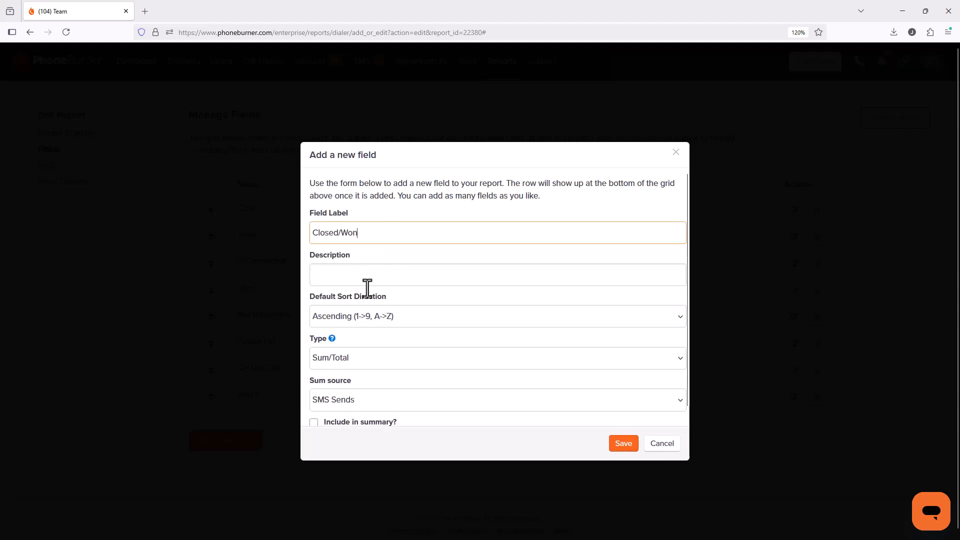
{"action": "scroll", "coordinate": [366, 350], "scroll_direction": "down", "scroll_amount": 1}
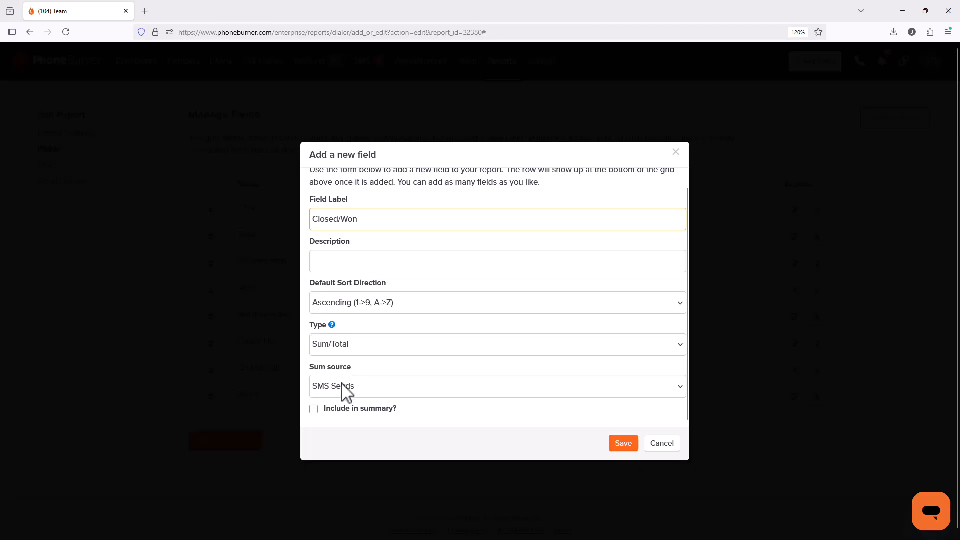
{"action": "left_click", "coordinate": [340, 351]}
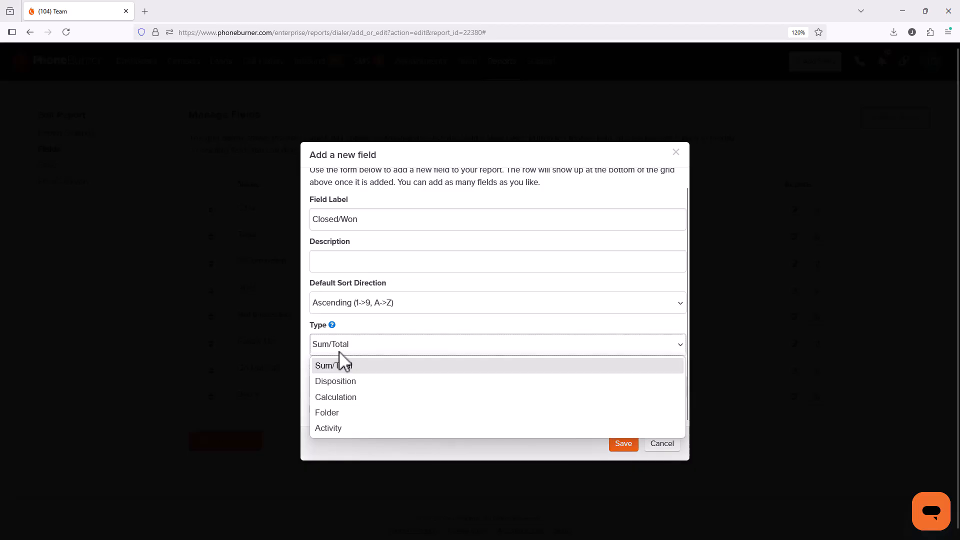
{"action": "left_click", "coordinate": [327, 412]}
{"action": "left_click", "coordinate": [332, 399]}
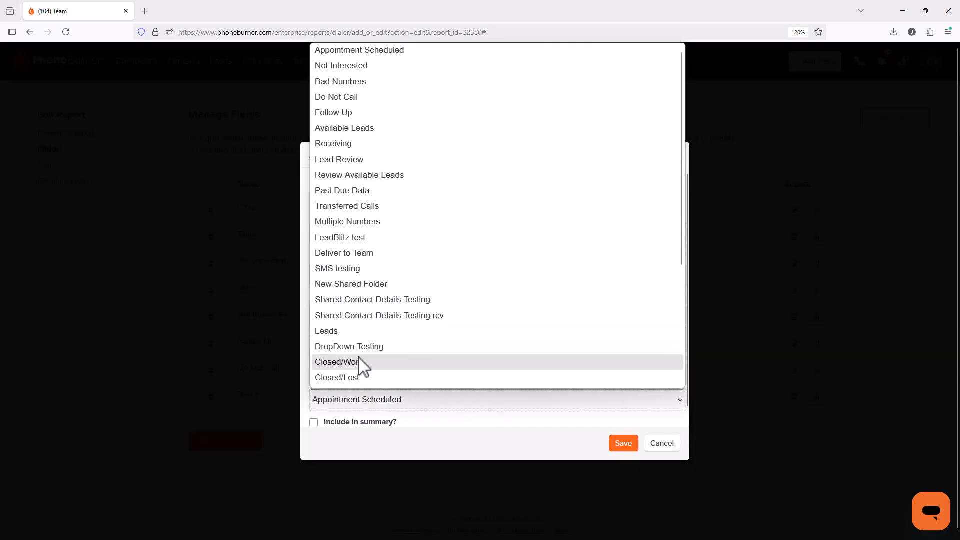
{"action": "left_click", "coordinate": [358, 363]}
{"action": "left_click", "coordinate": [624, 444]}
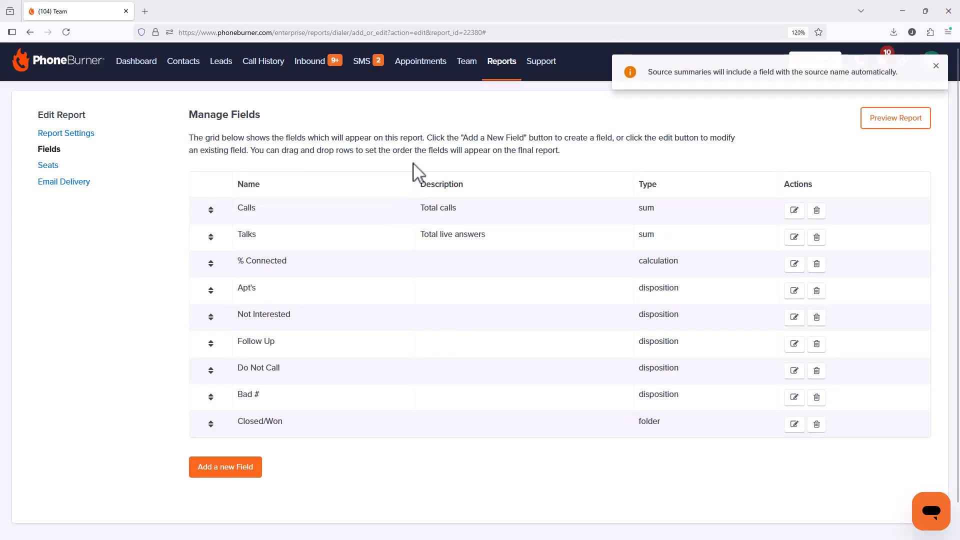
Go back to the reports overview and open the New Source Report to check the added Closed/Won column.
{"action": "left_click", "coordinate": [494, 70]}
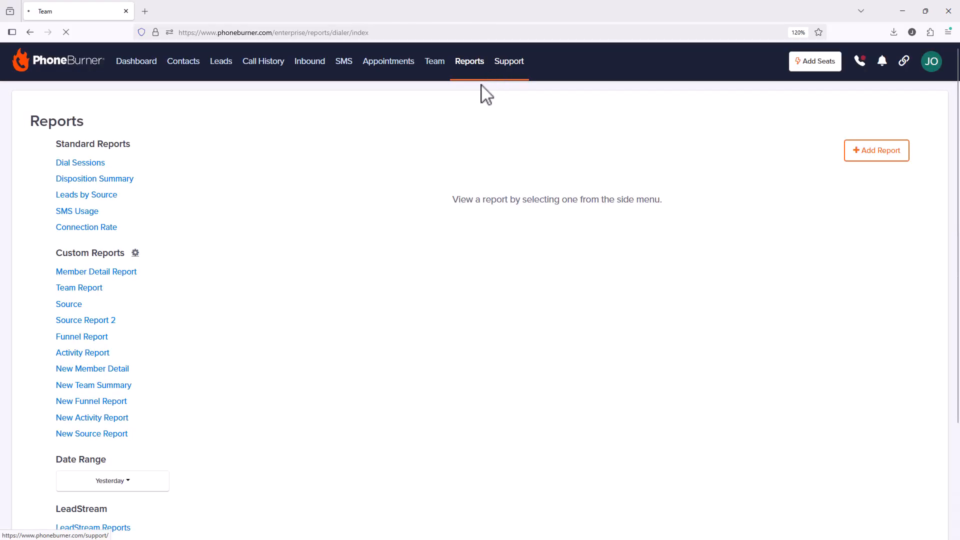
{"action": "left_click", "coordinate": [118, 435]}
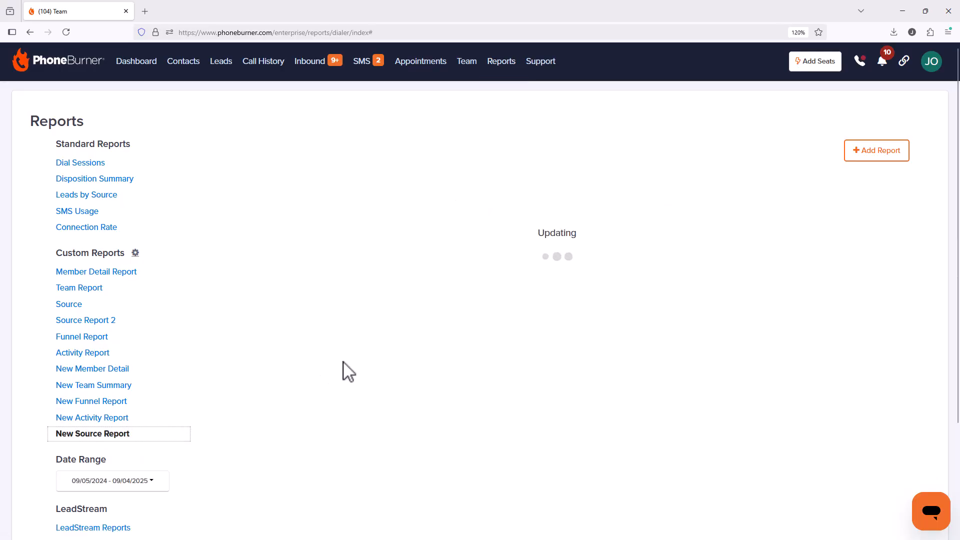